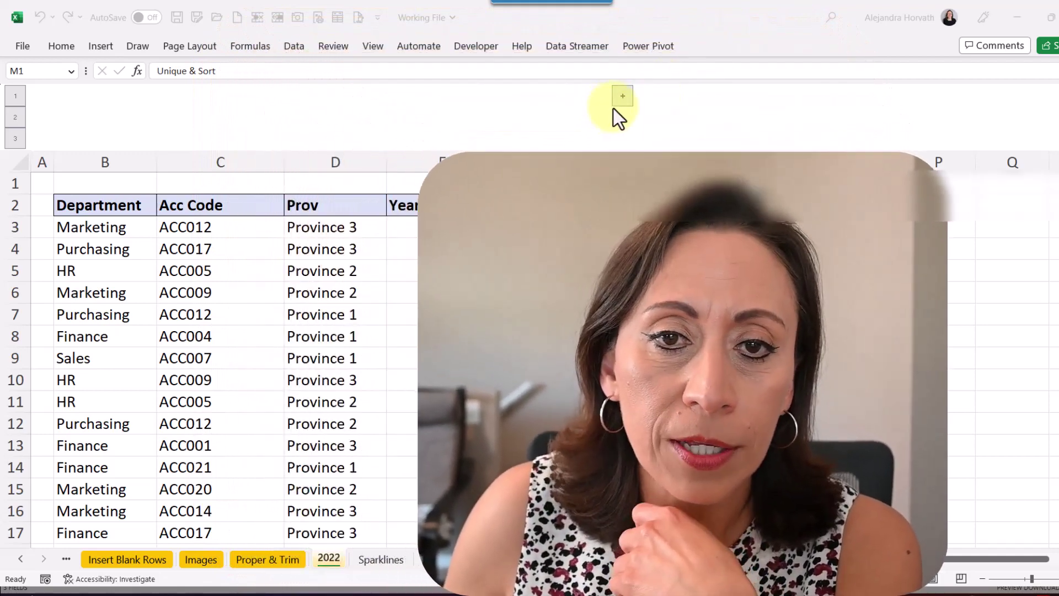
Expand the grouped columns to show the Department and Province 1–3 summary table.
left_click(622, 100)
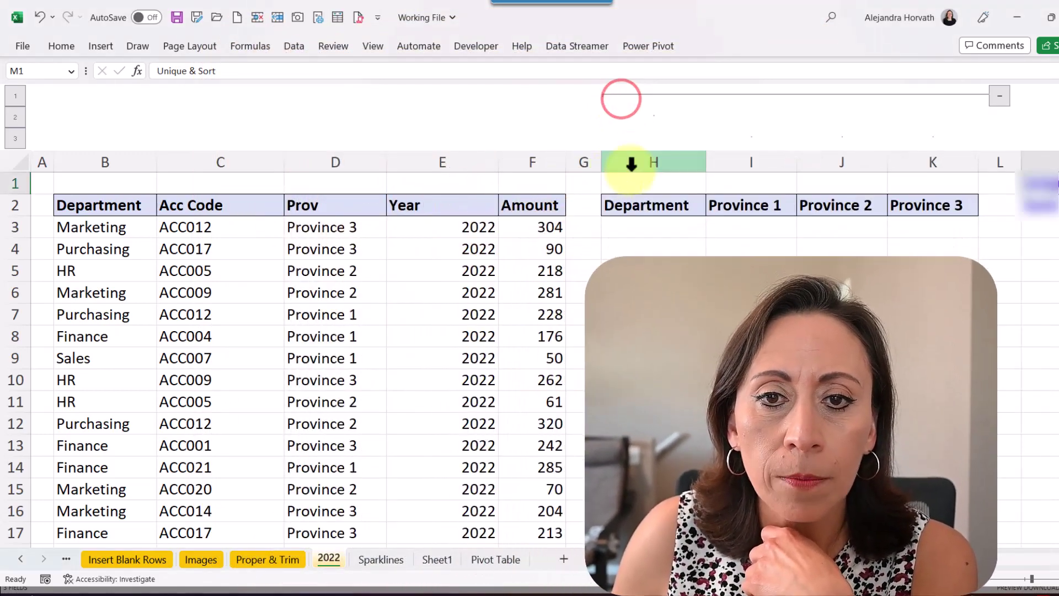
left_click(129, 225)
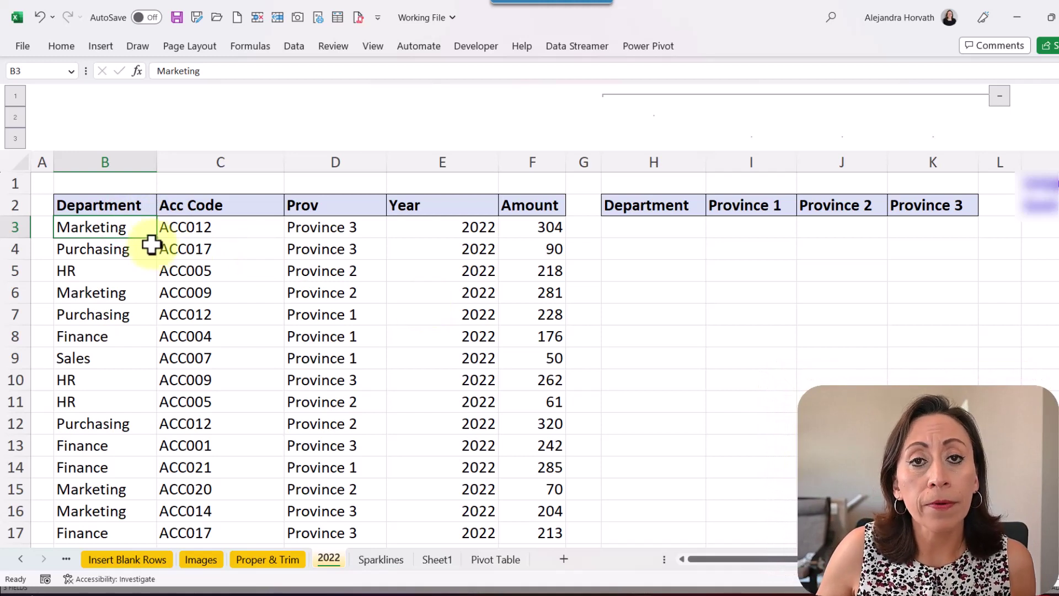
left_click(131, 202)
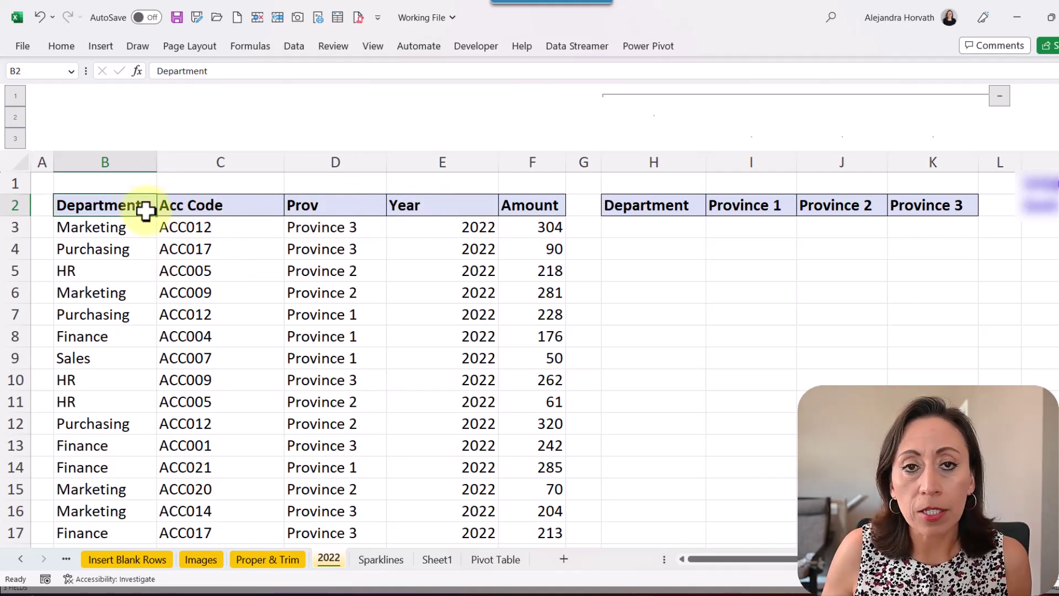
Confirm the department data in column B runs down to row 11234.
key("ctrl+Down")
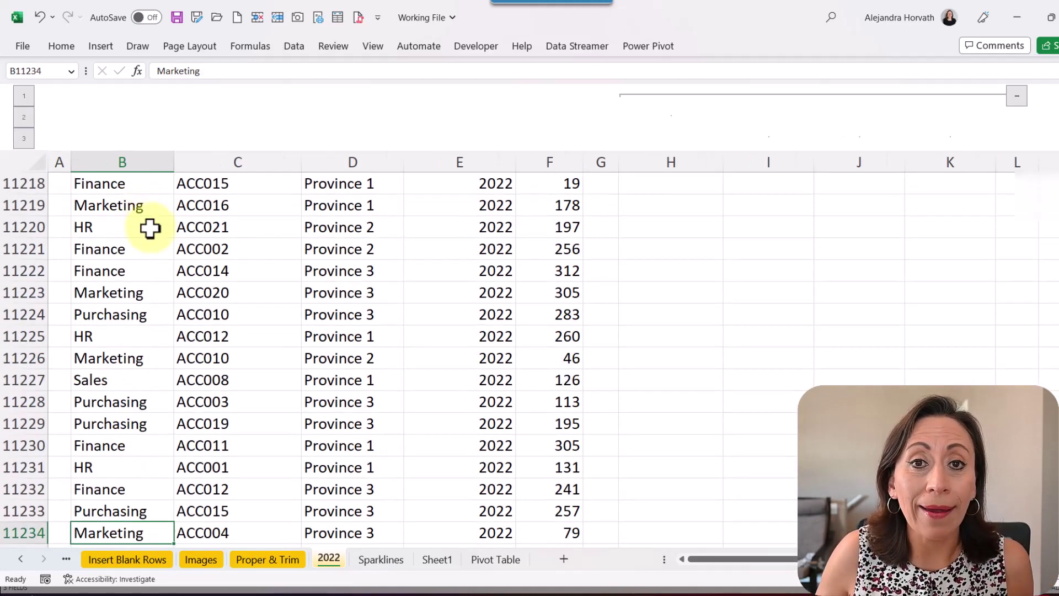
scroll(148, 226, "down", 2)
left_click(11, 402)
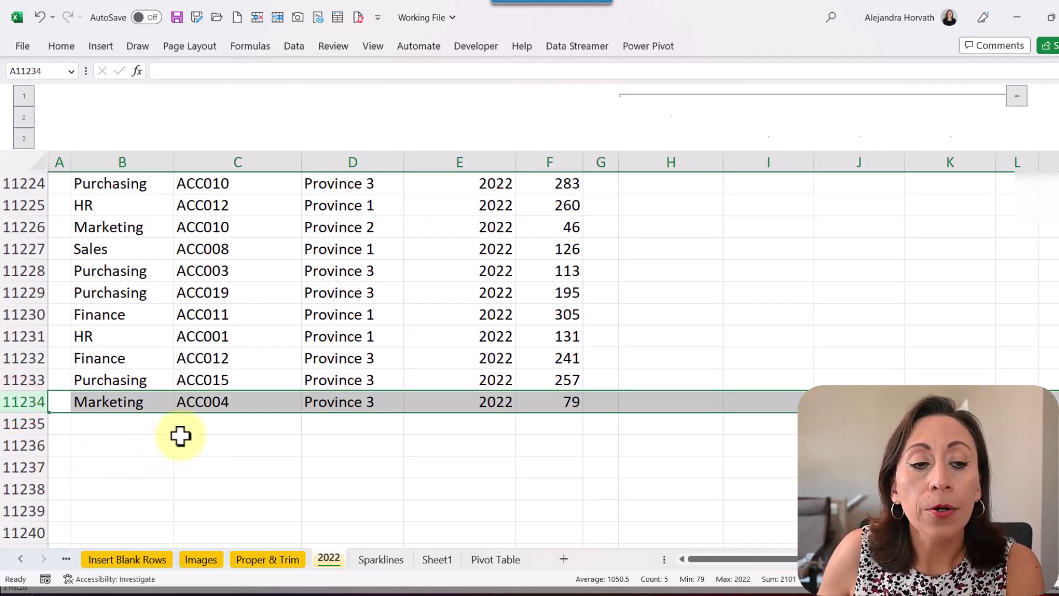
left_click(202, 377)
key("ctrl+Up")
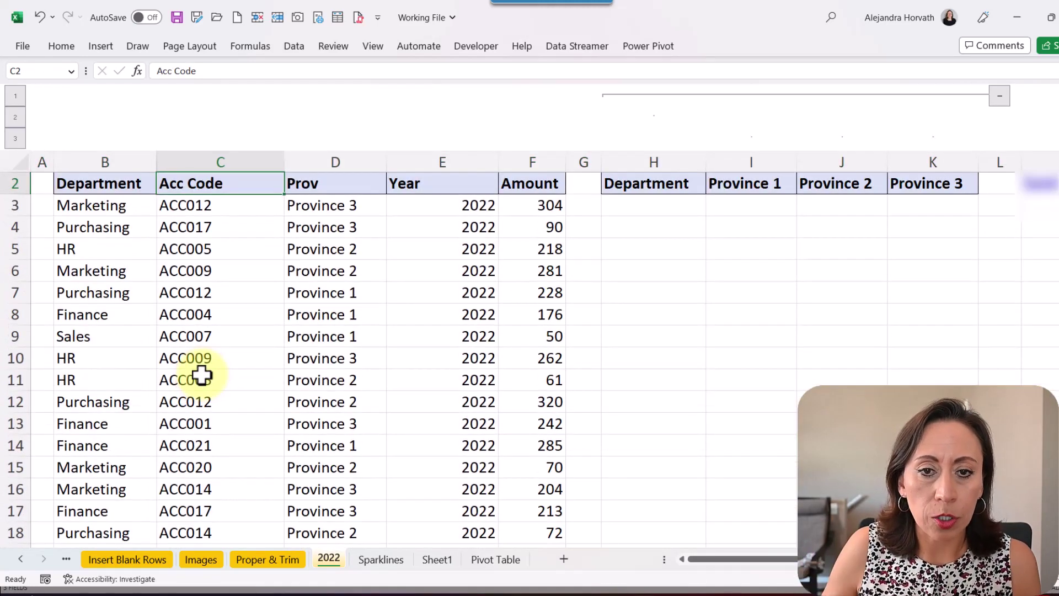
key("Up")
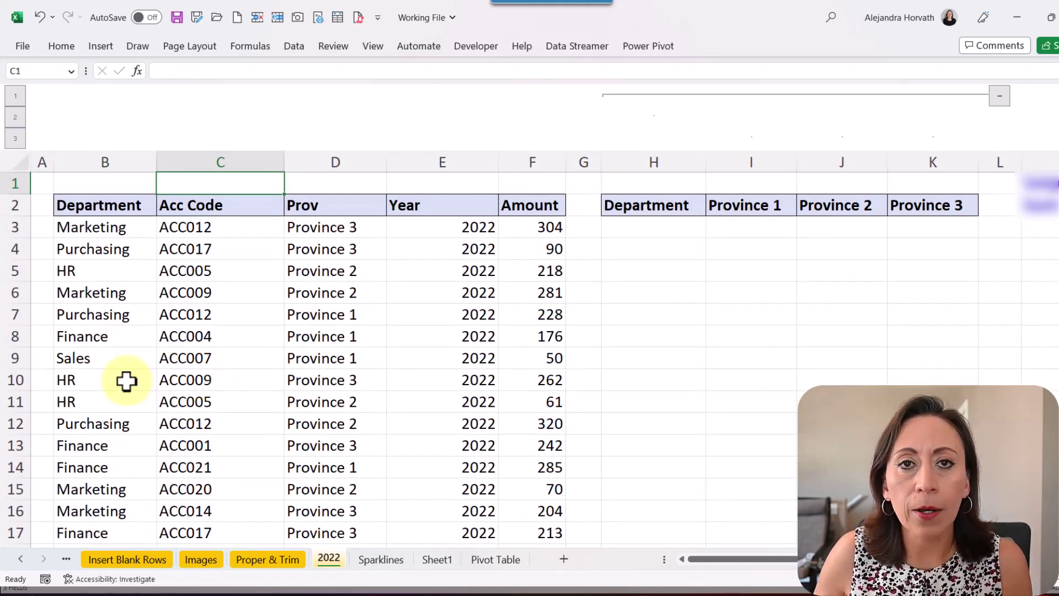
left_click_drag(90, 227, 98, 381)
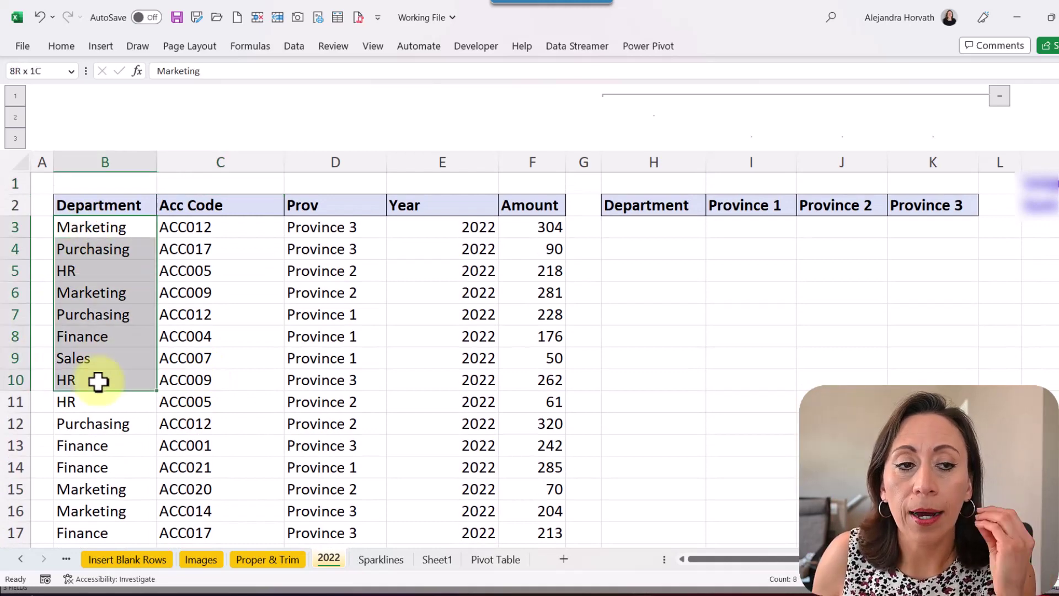
Enter =UNIQUE(B3:B11234) in H3 to spill each department name once.
left_click(667, 227)
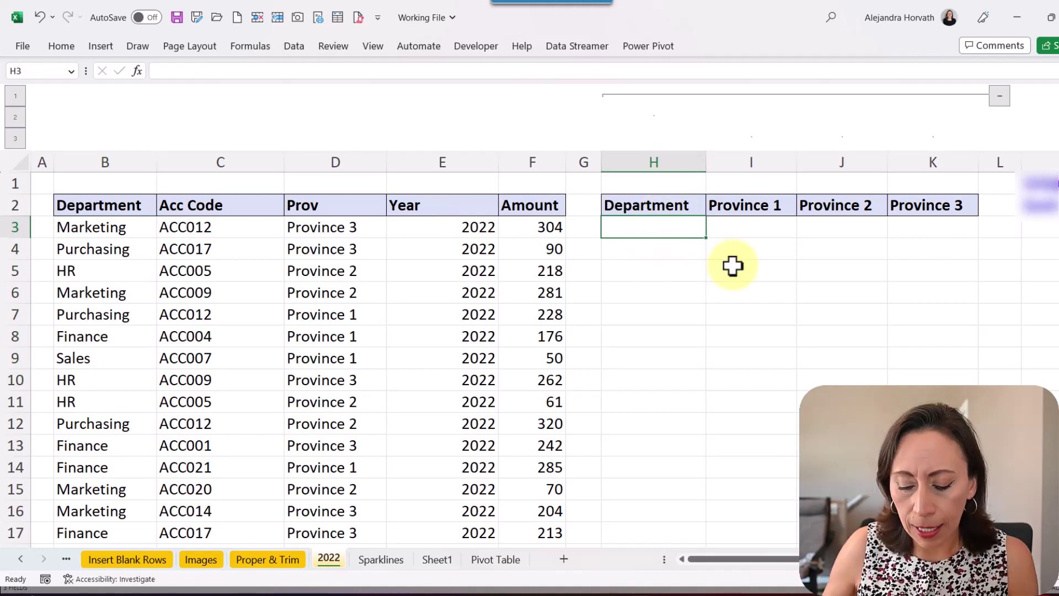
type("=")
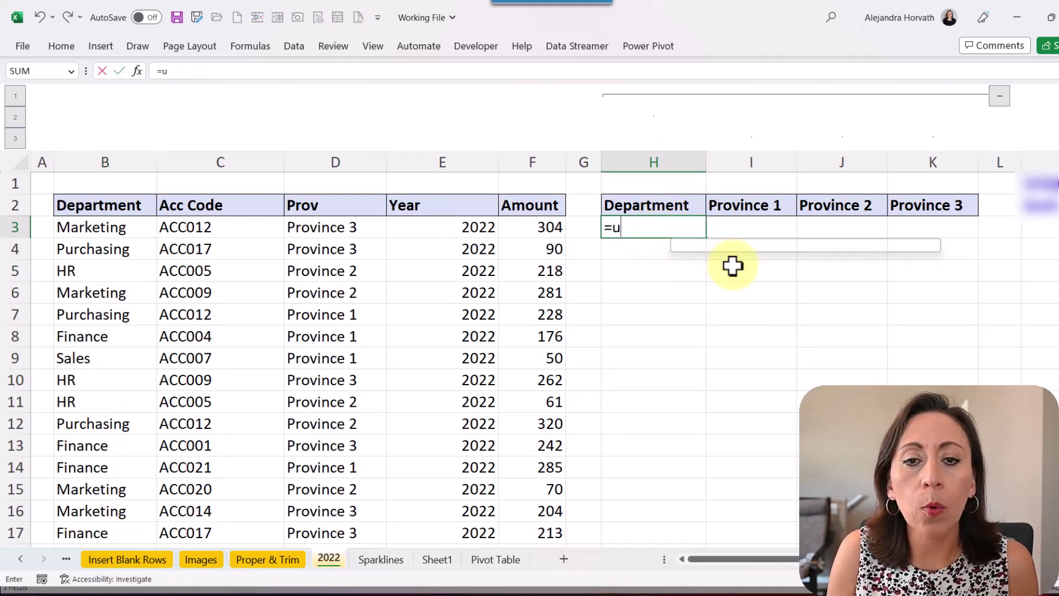
type("uni")
key("Down")
key("Down")
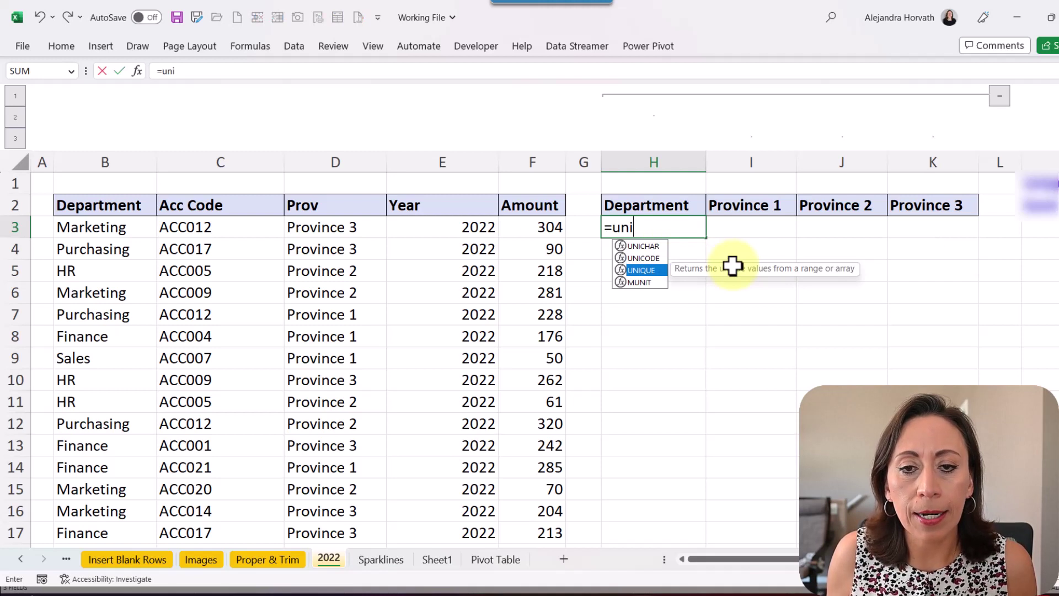
key("Tab")
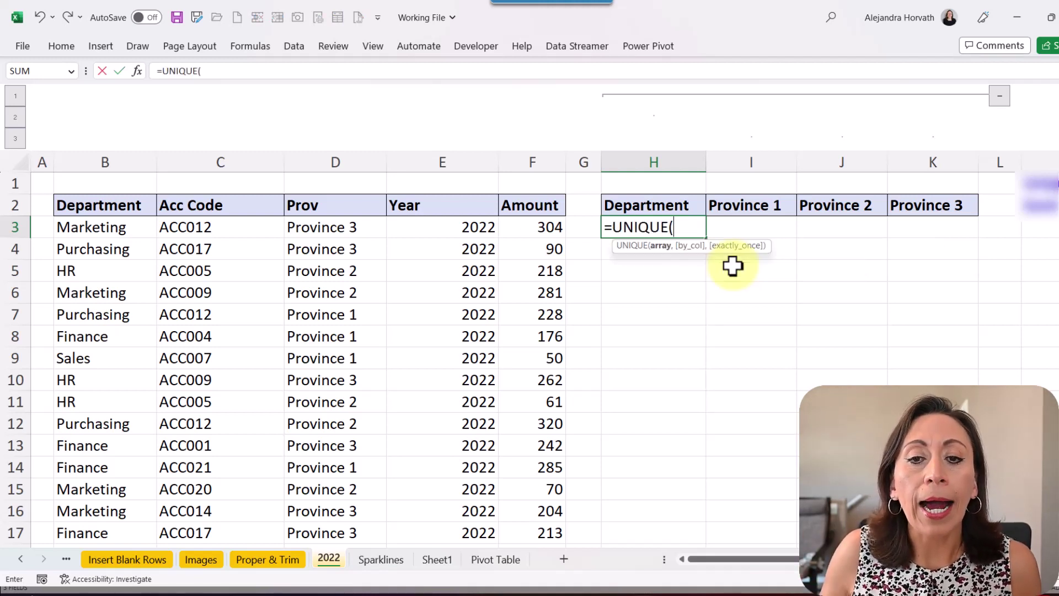
left_click(148, 234)
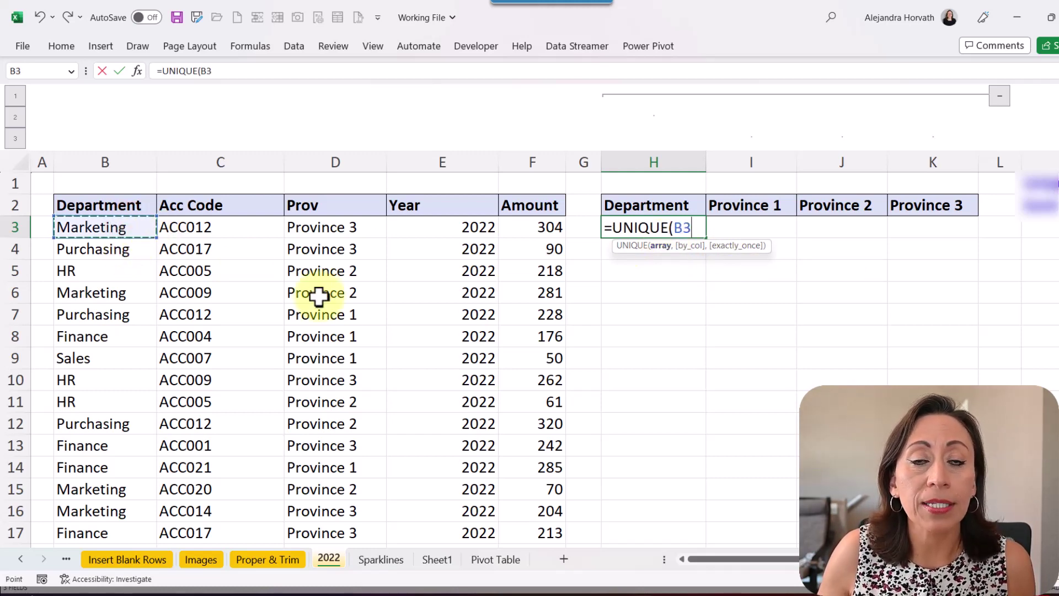
key("ctrl+shift+Down")
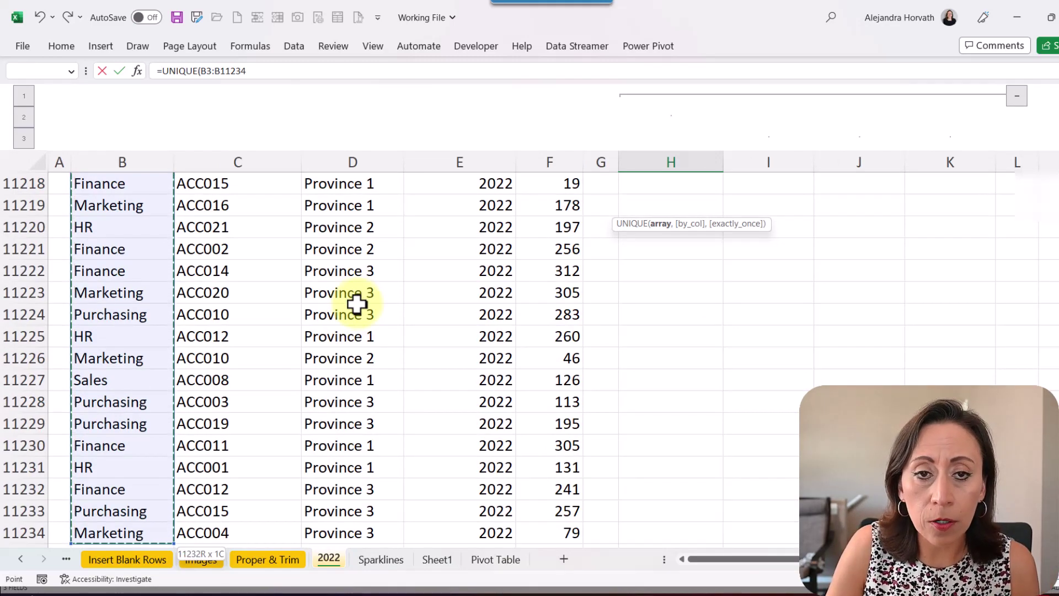
type(")")
key("Return")
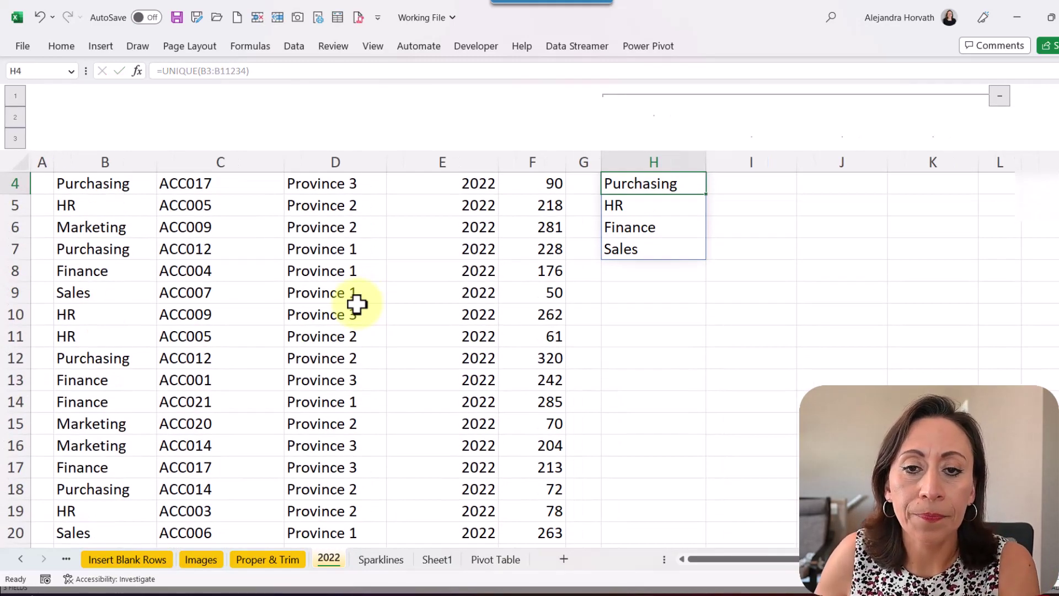
Rewrite H3 as =SORT(UNIQUE(B3:B11234)) to list departments alphabetically.
key("ctrl+Up")
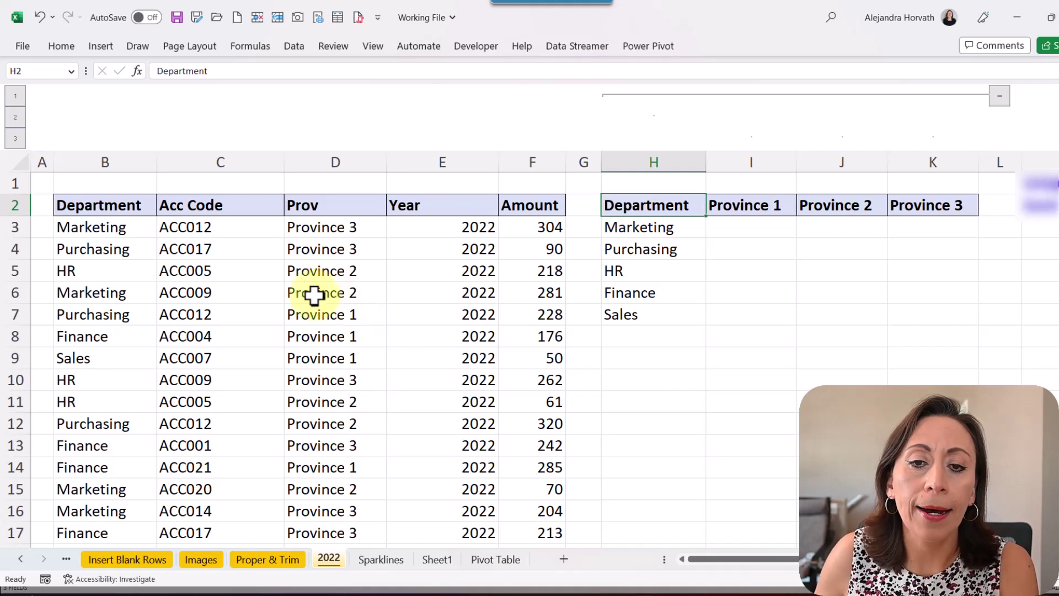
left_click_drag(676, 228, 689, 250)
left_click(695, 227)
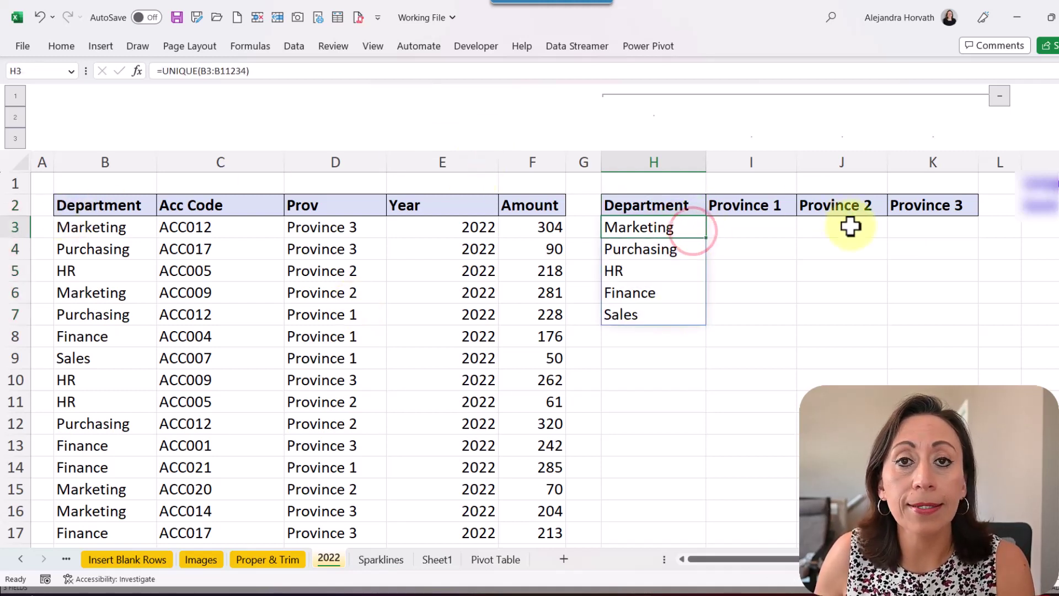
key("F2")
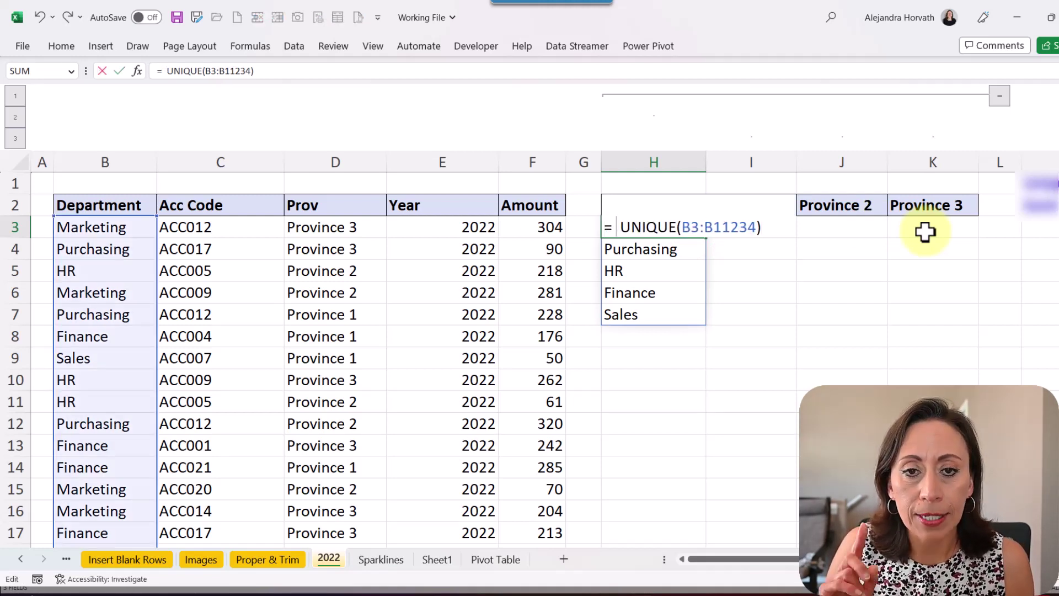
type("sort(")
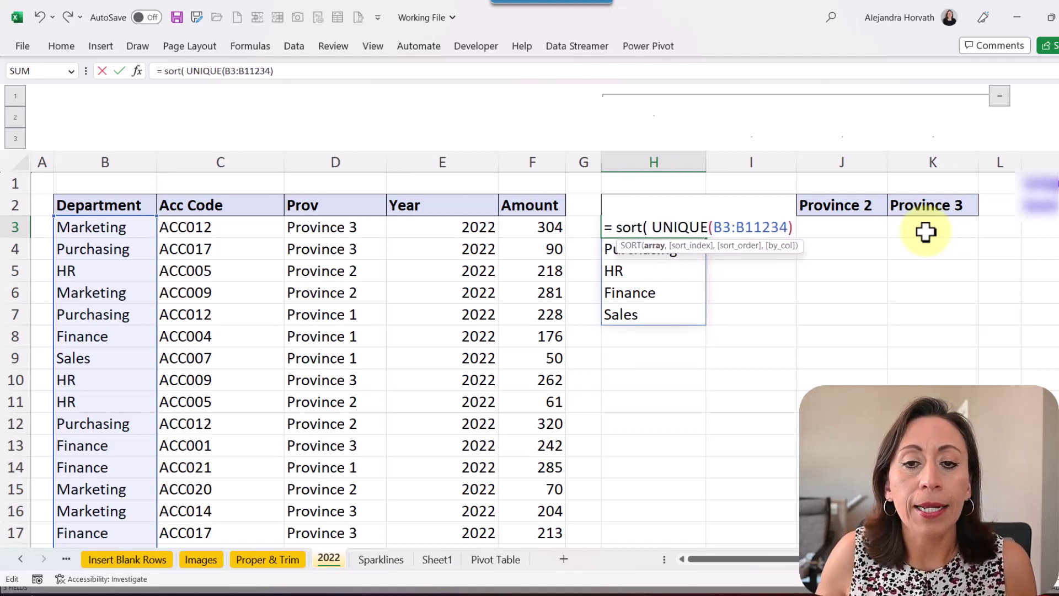
left_click(655, 245)
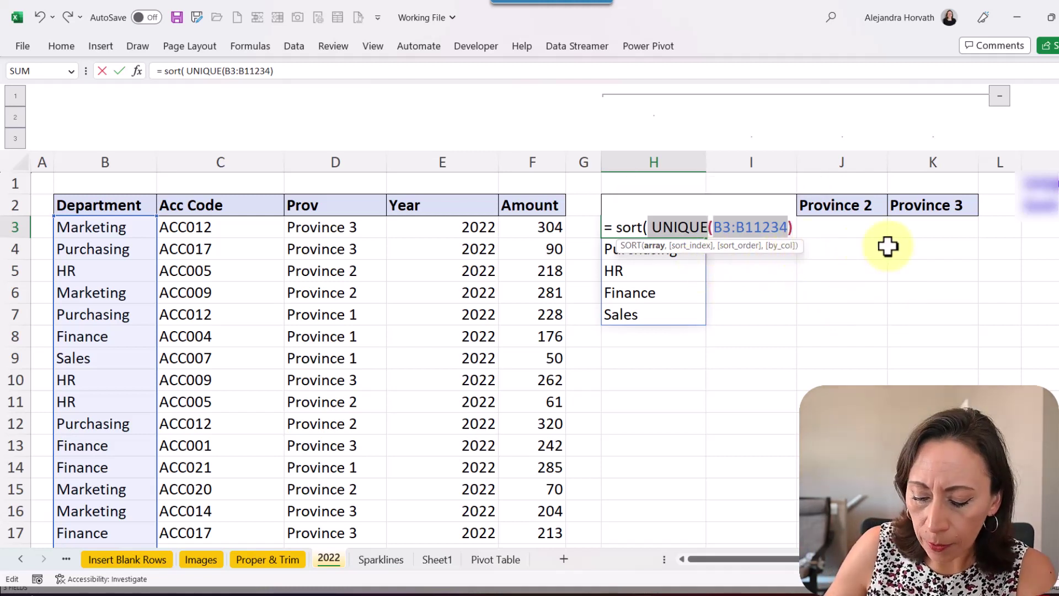
type(")")
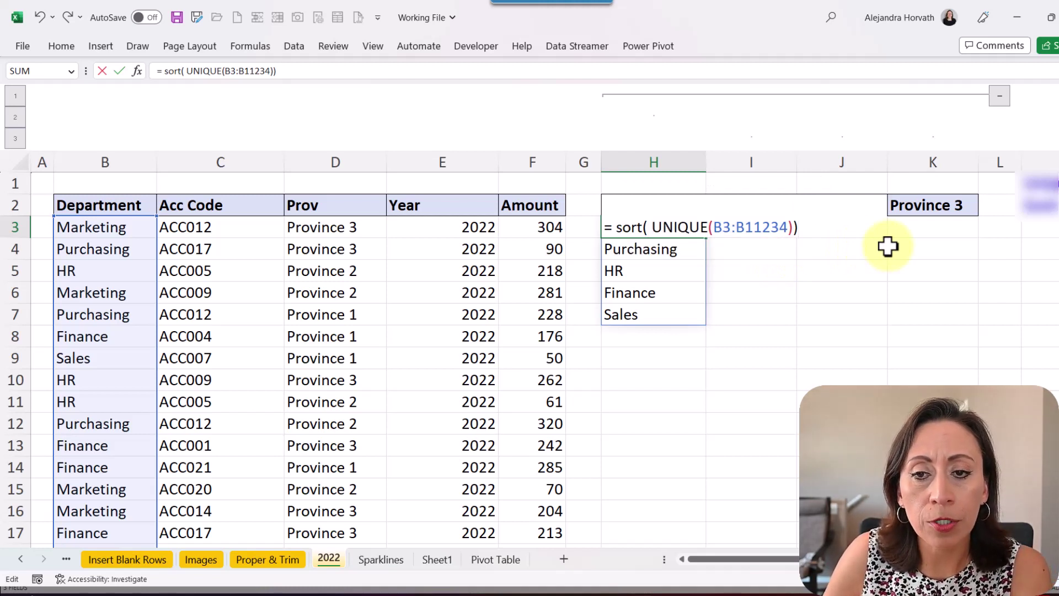
key("Return")
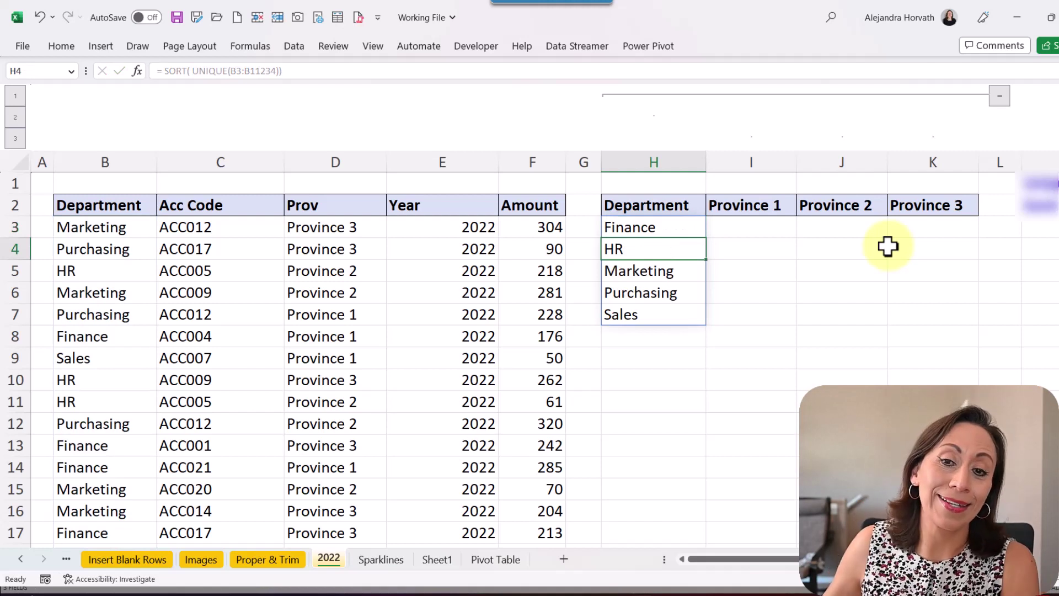
Check the sorted H3 formula and the Province 1 header, then select I3.
left_click(787, 224)
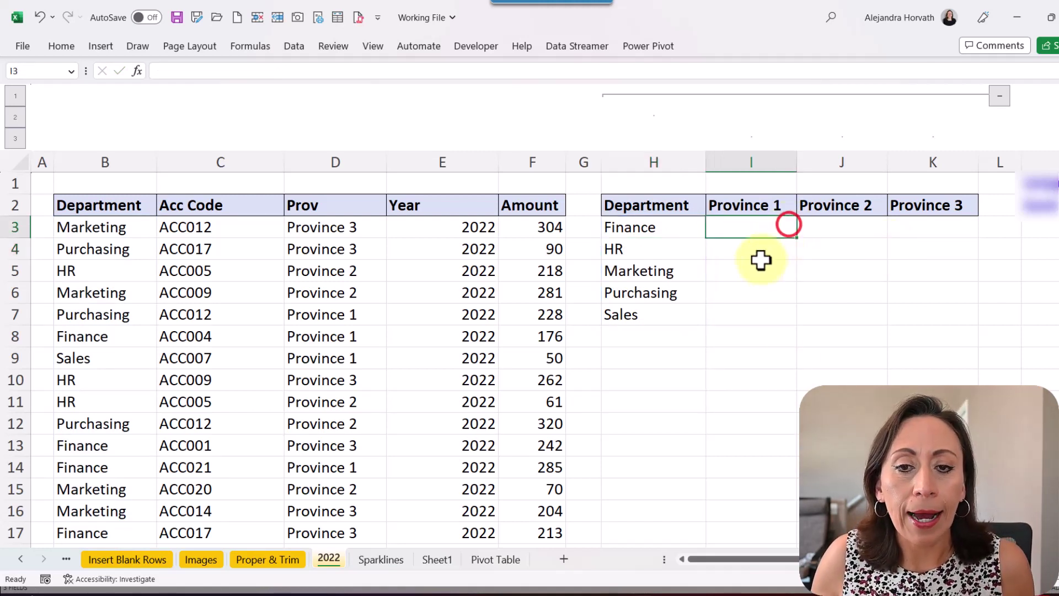
left_click(671, 228)
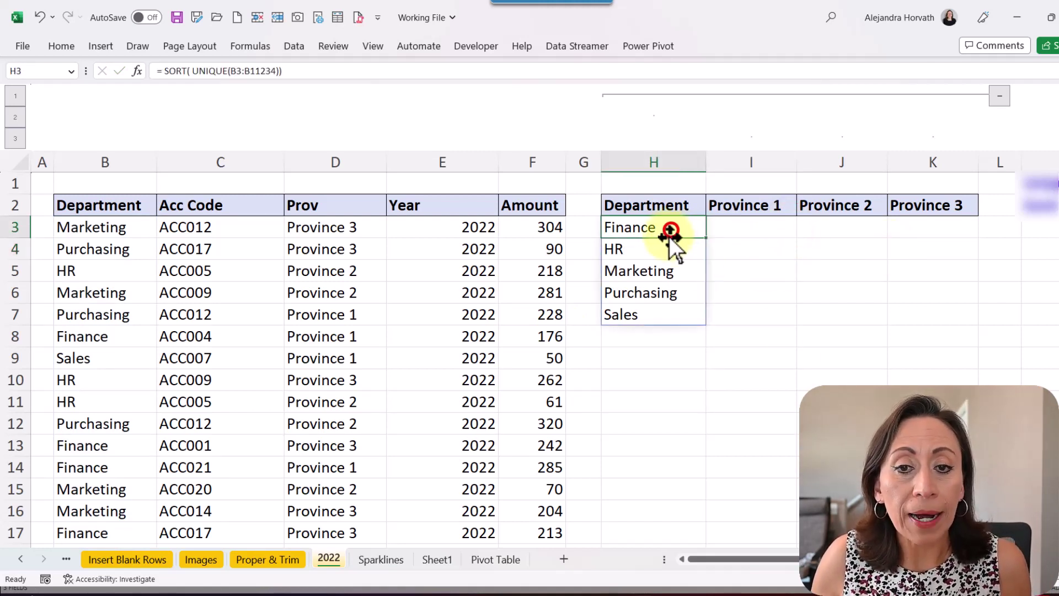
left_click(744, 209)
left_click(757, 229)
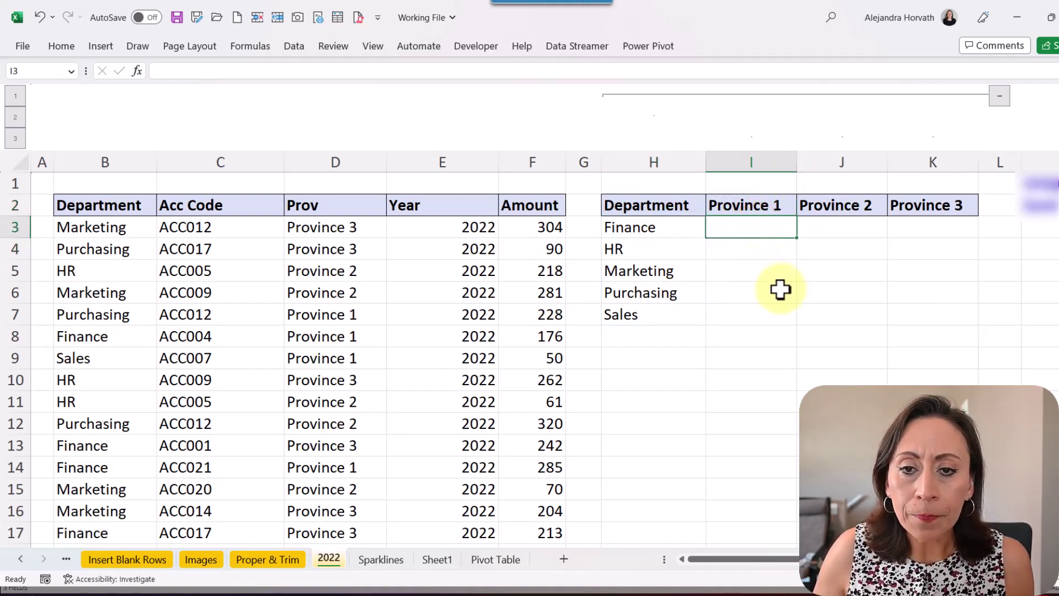
Start =SUMIFS( in I3 with F3:F11234 as the sum range.
type("=")
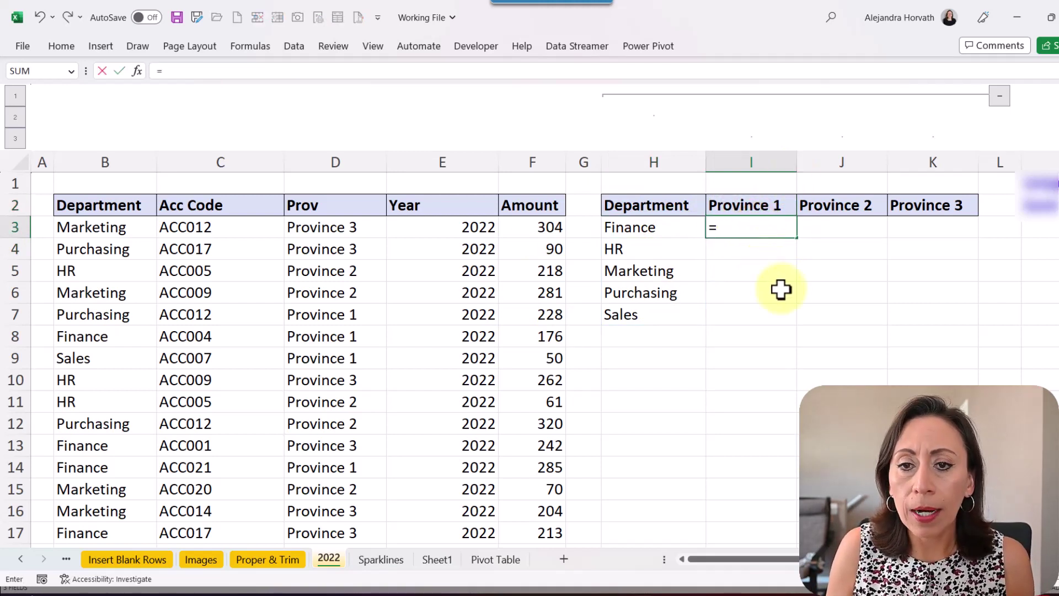
type("sumi")
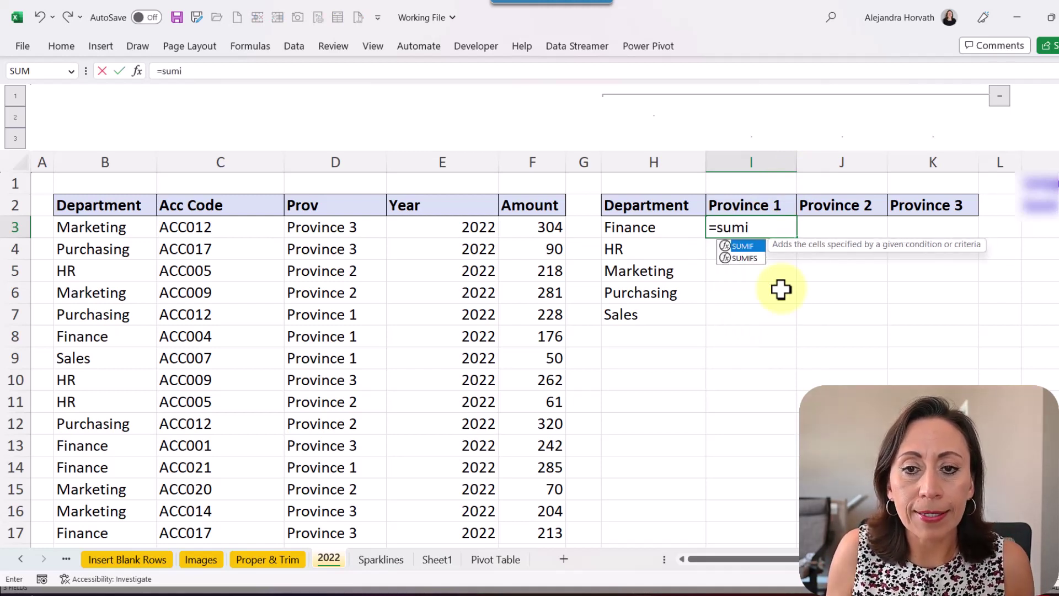
key("Down")
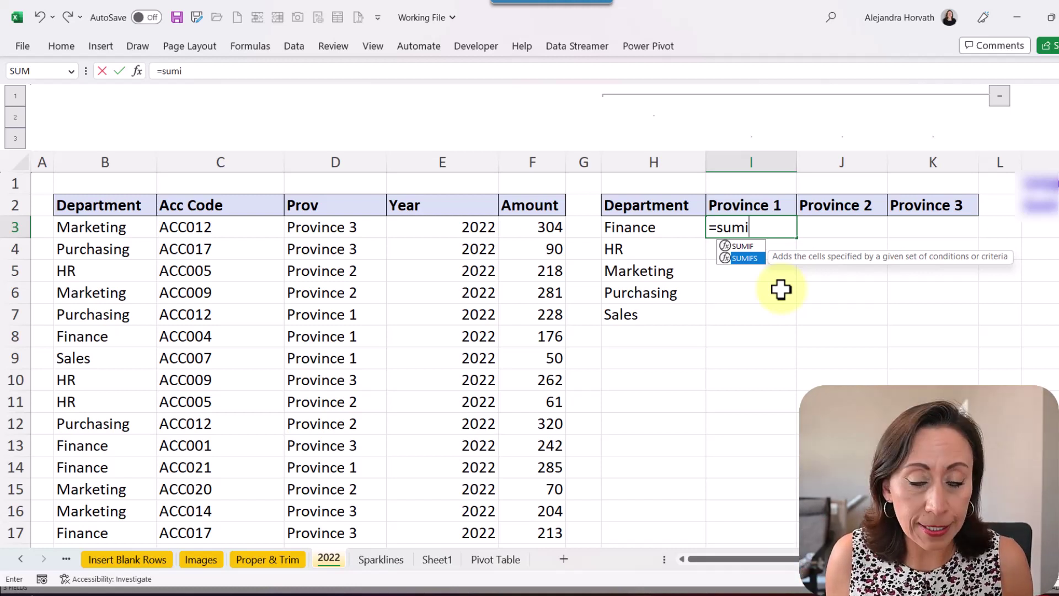
key("Escape")
type("FS")
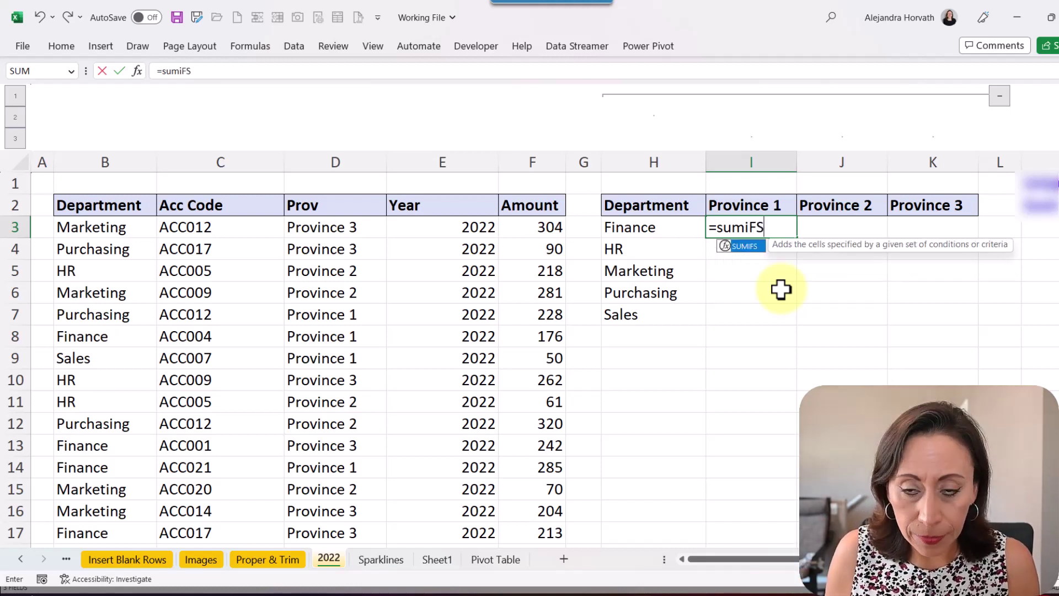
type("(")
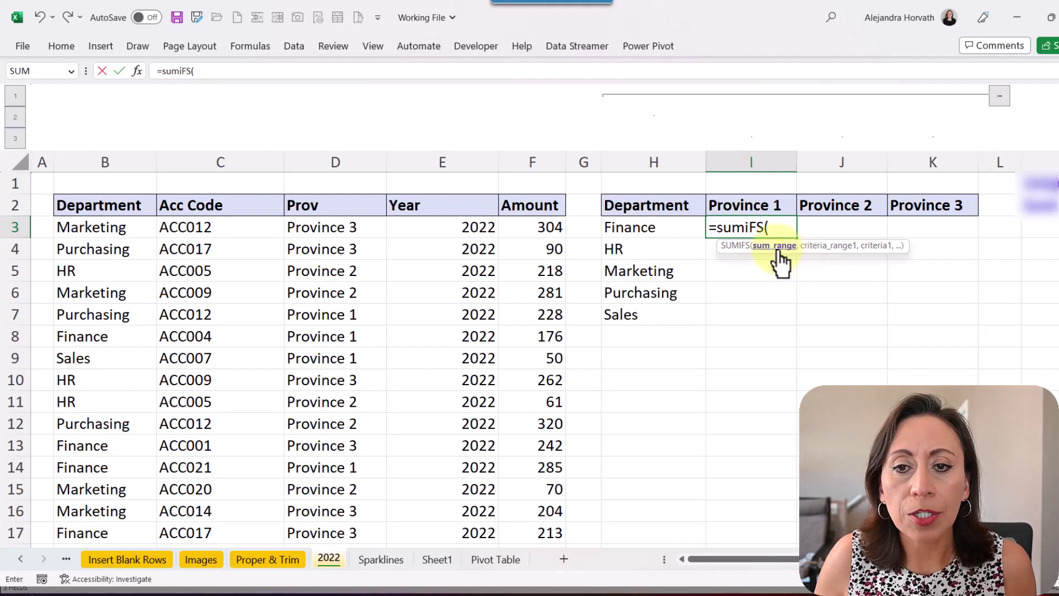
left_click(551, 231)
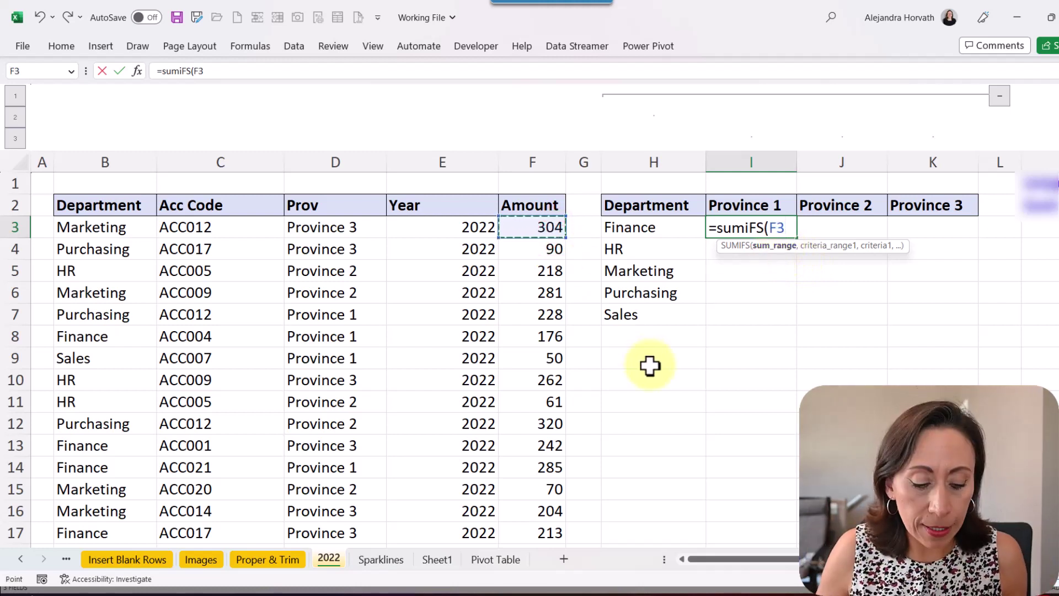
key("ctrl+shift+Down")
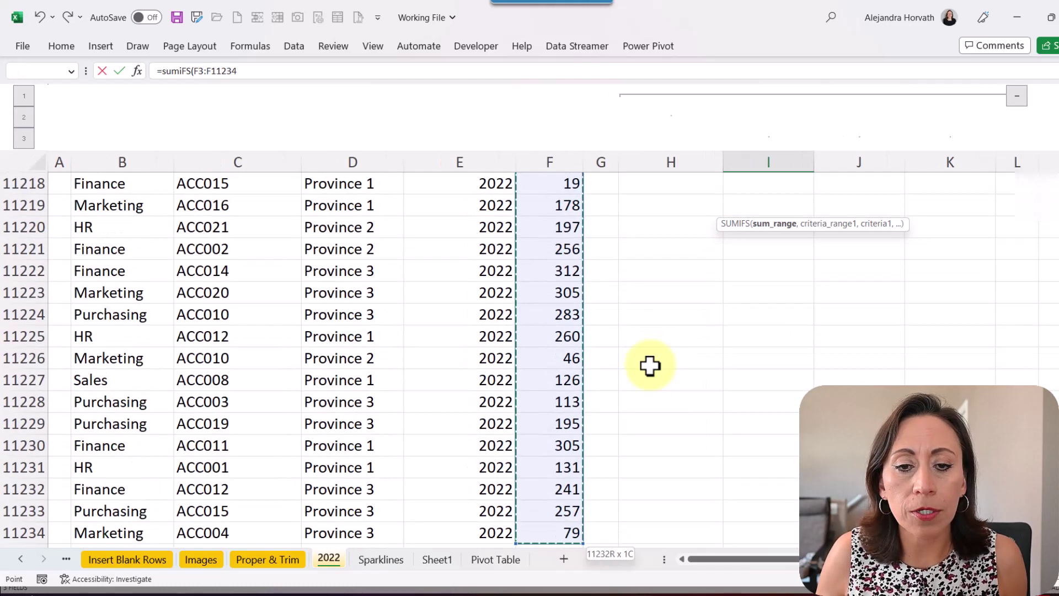
scroll(660, 359, "down", 2)
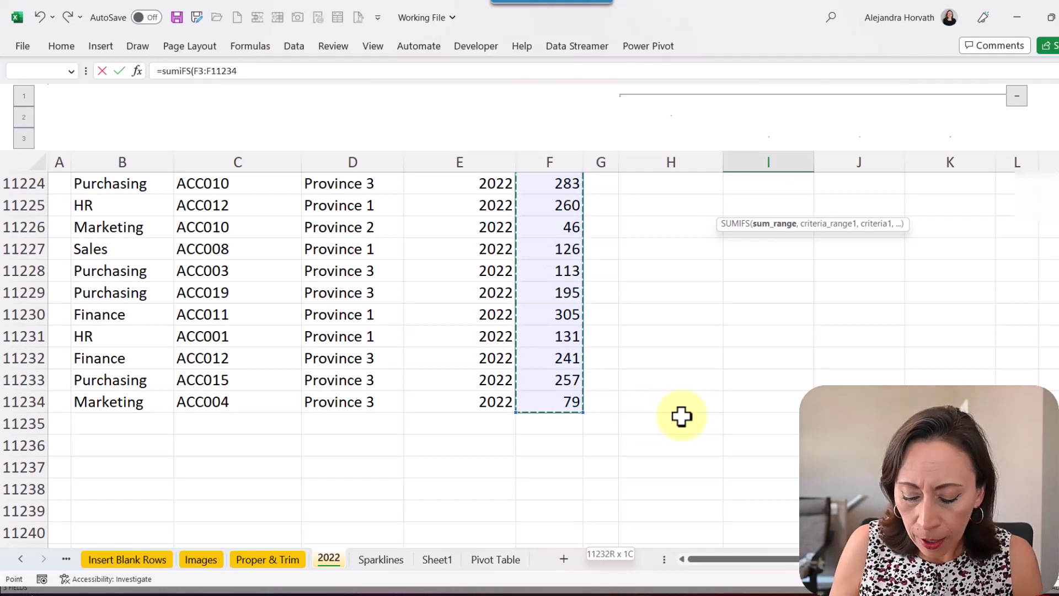
type(",")
key("ctrl+BackSpace")
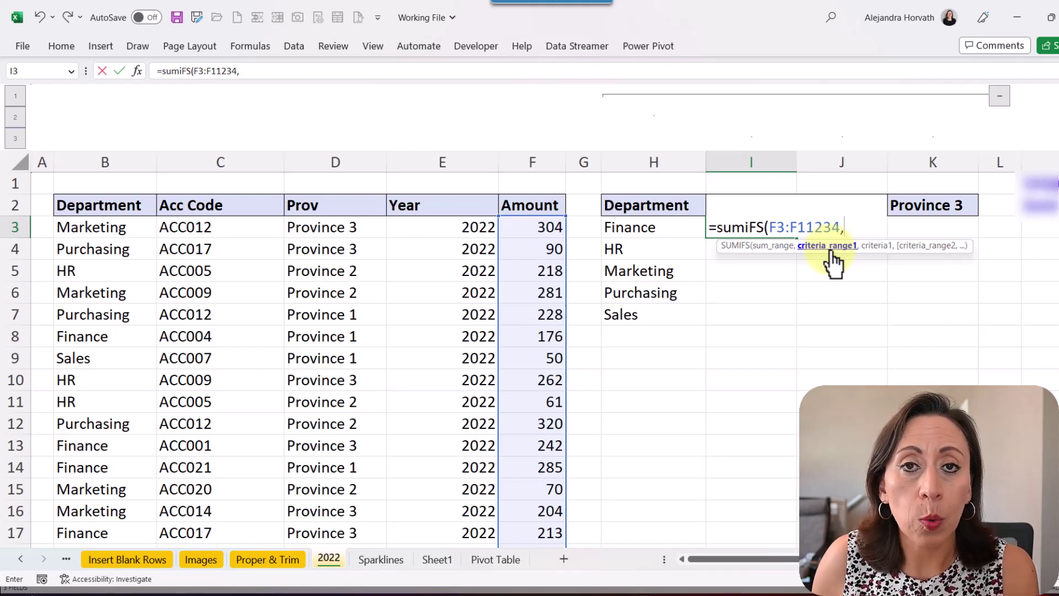
Add B3:B11234 as the first criteria range and the spilled list H3# as its criterion.
left_click(100, 226)
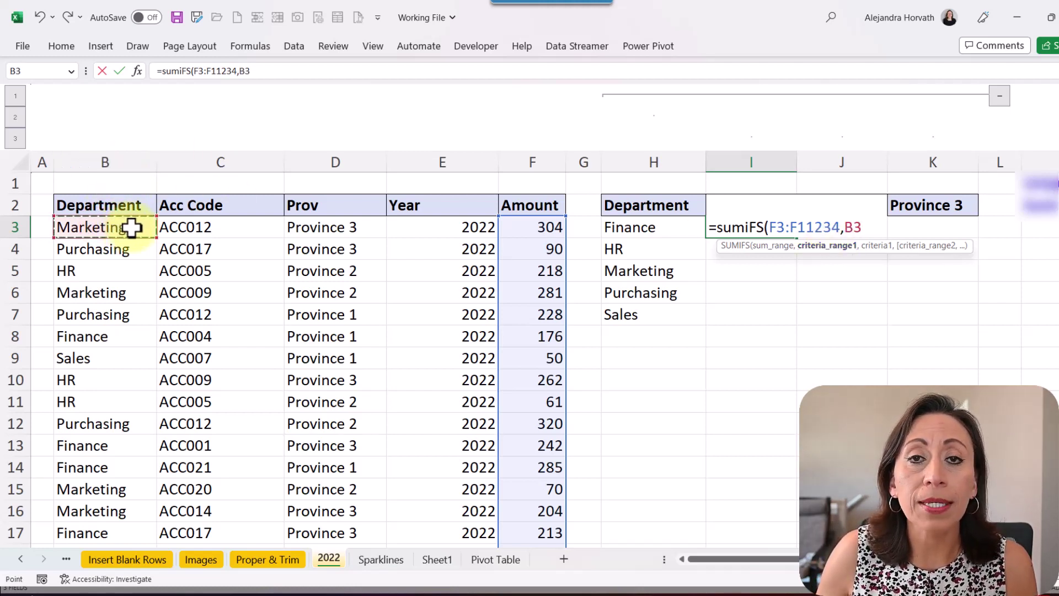
key("ctrl+shift+Down")
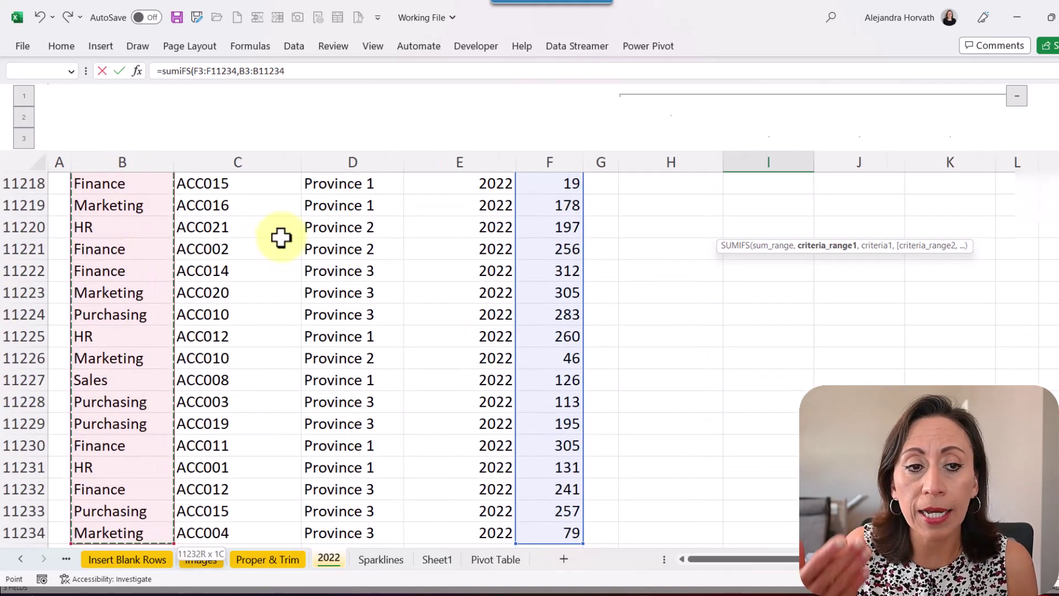
type(",")
key("ctrl+BackSpace")
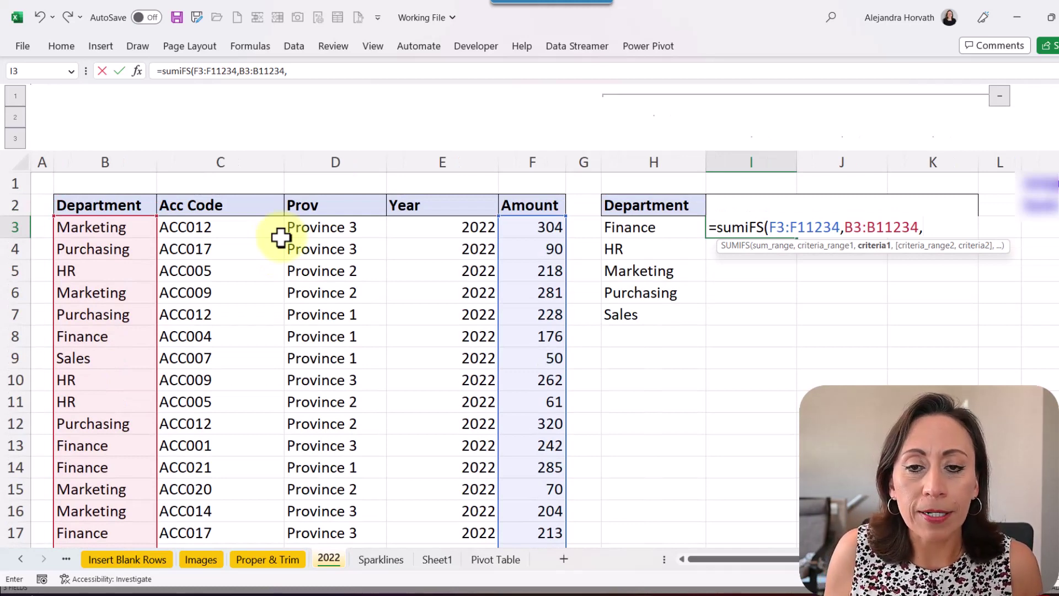
left_click(661, 226)
left_click_drag(665, 232, 672, 312)
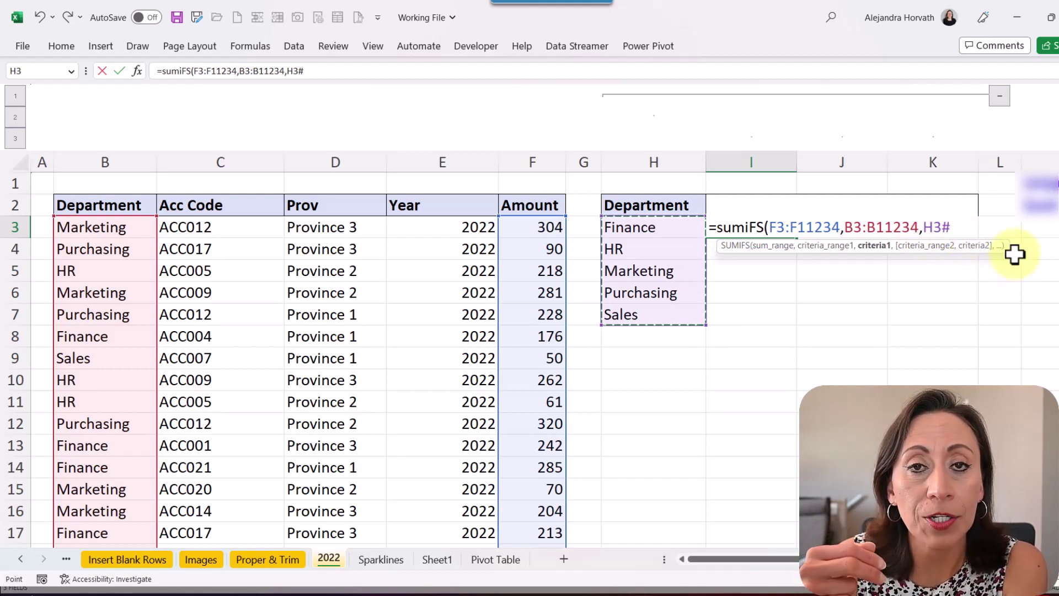
key("F2")
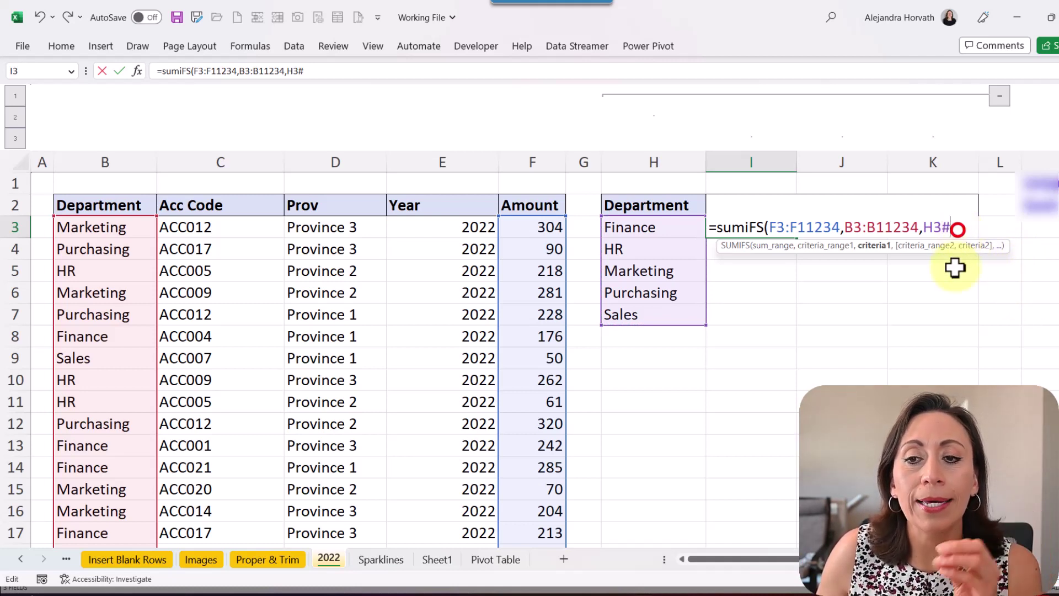
Complete the SUMIFS with criteria range D3:D11234 and the I2 header, spilling Province 1 totals.
type(",")
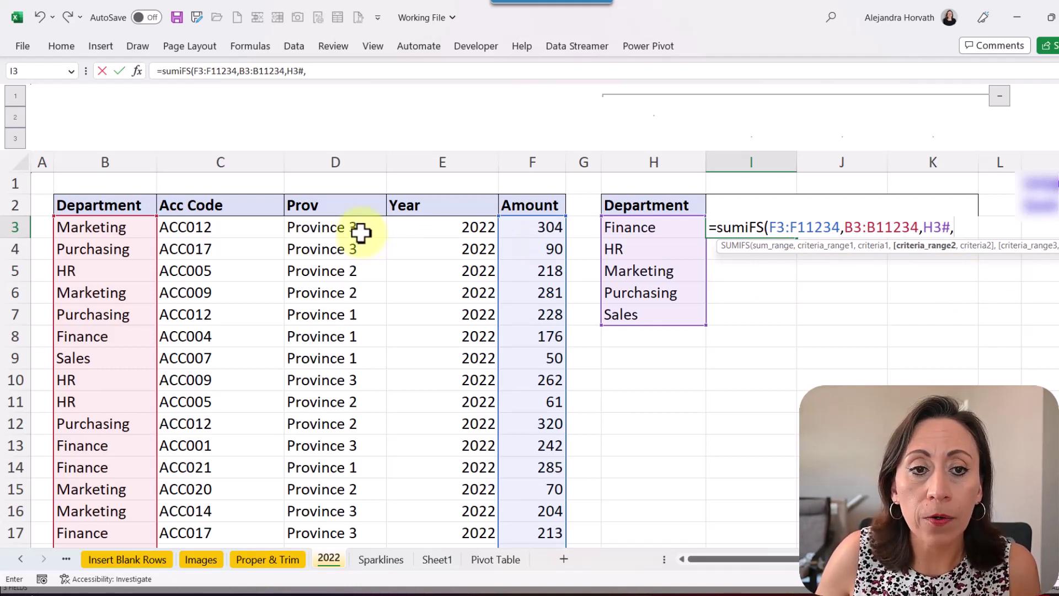
left_click(360, 233)
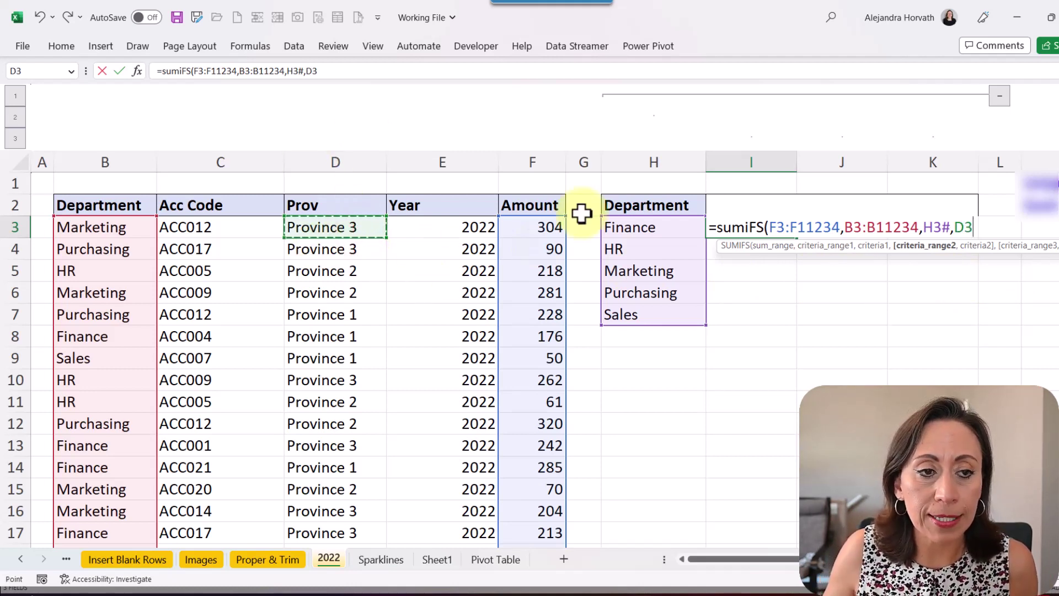
key("ctrl+shift+Down")
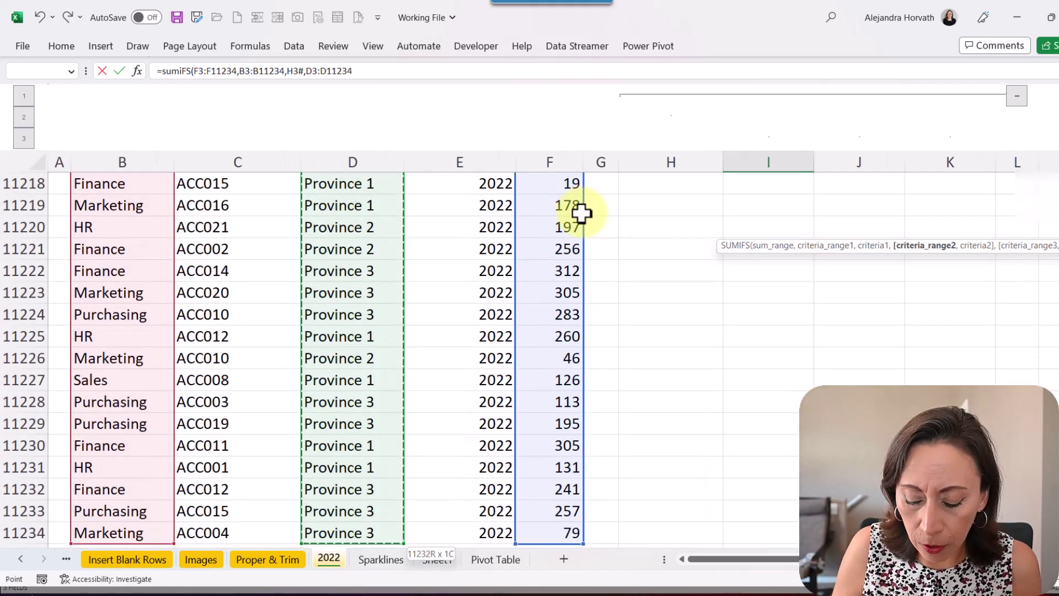
type(",")
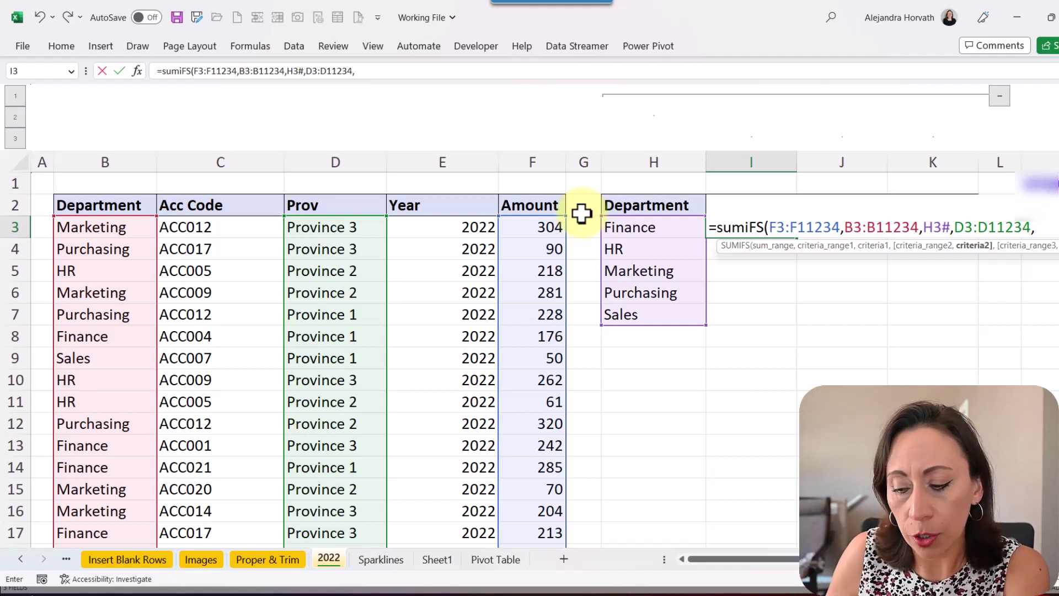
key("Up")
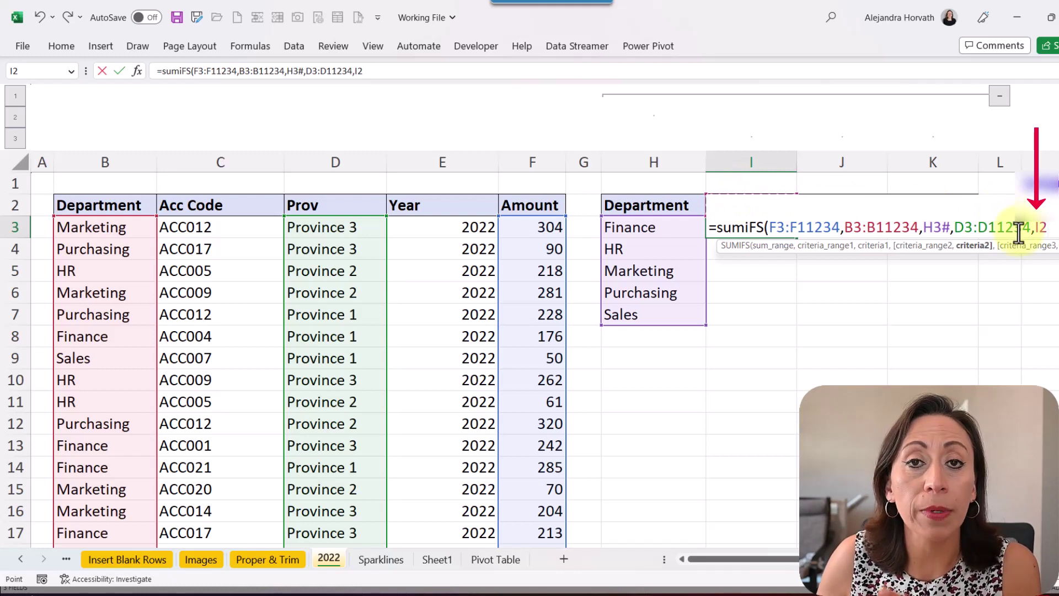
left_click(1051, 228)
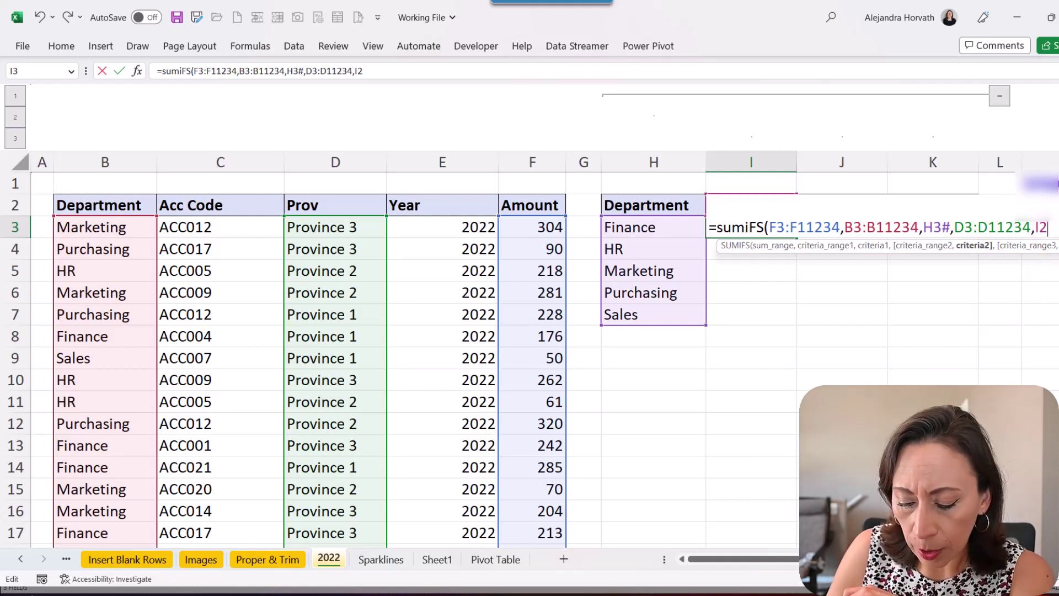
type(")")
key("Return")
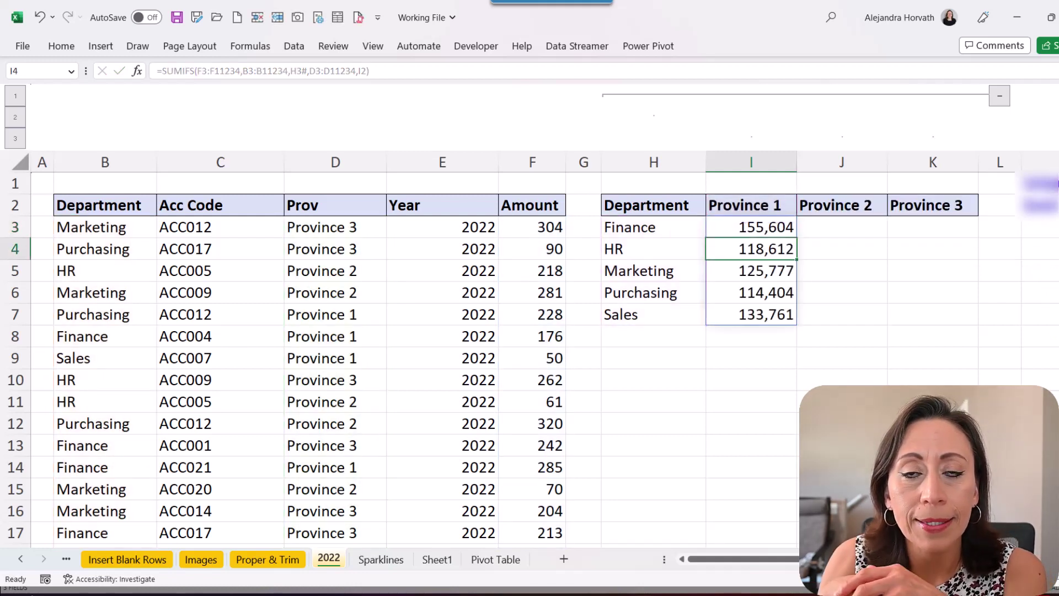
left_click(751, 226)
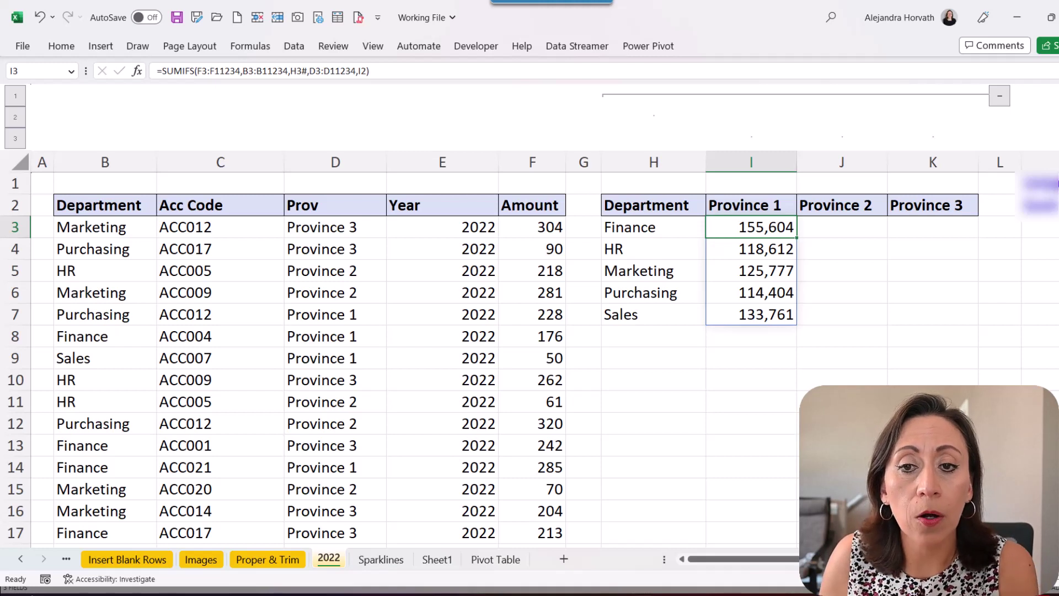
Lock the I3 ranges as $F$3:$F$11234, $B$3:$B$11234, $H$3# and $D$3:$D$11234.
key("F2")
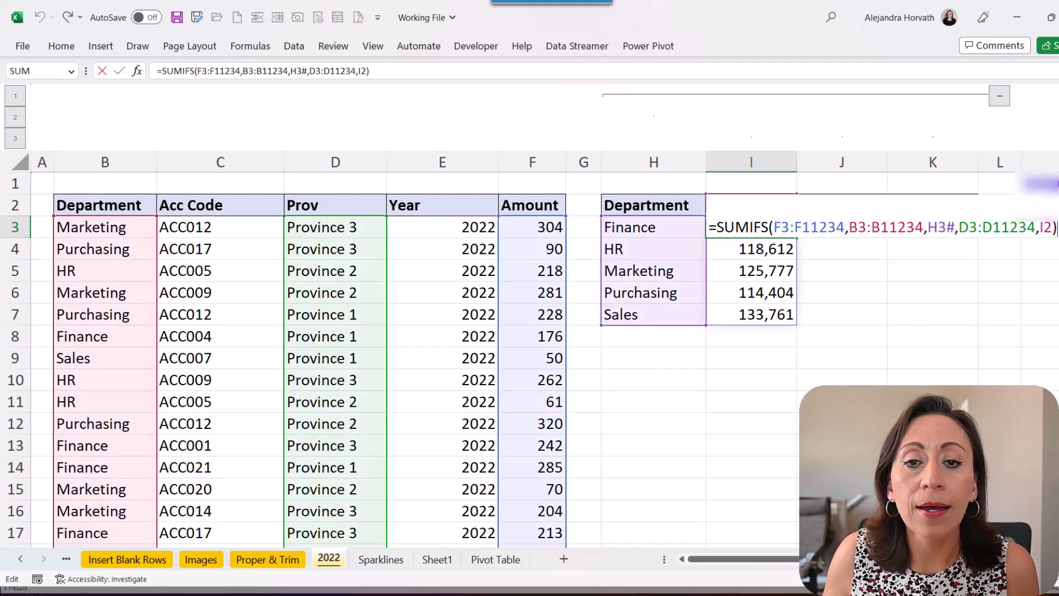
left_click_drag(774, 229, 846, 225)
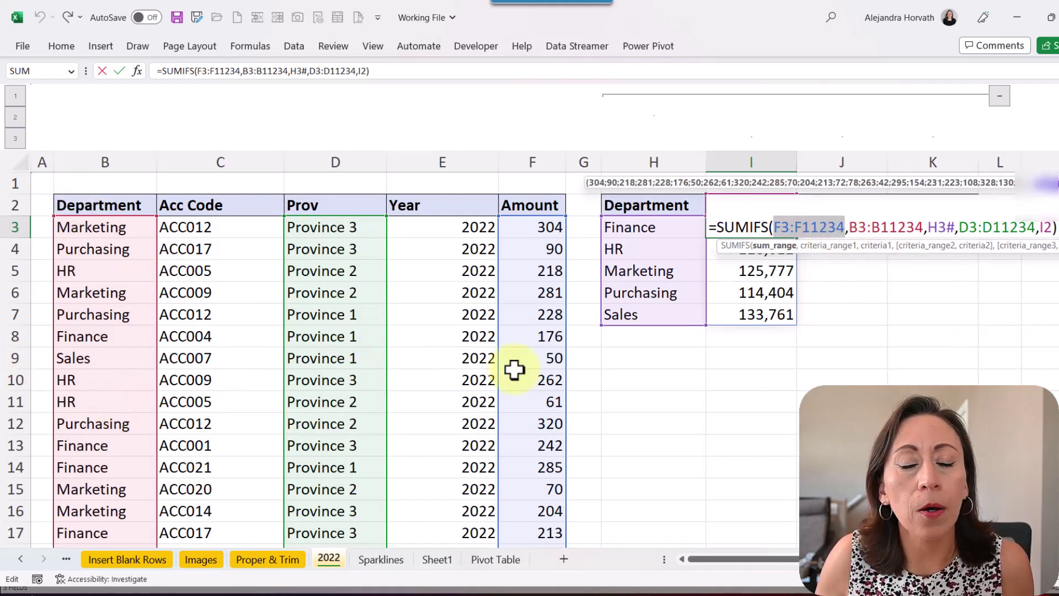
key("F4")
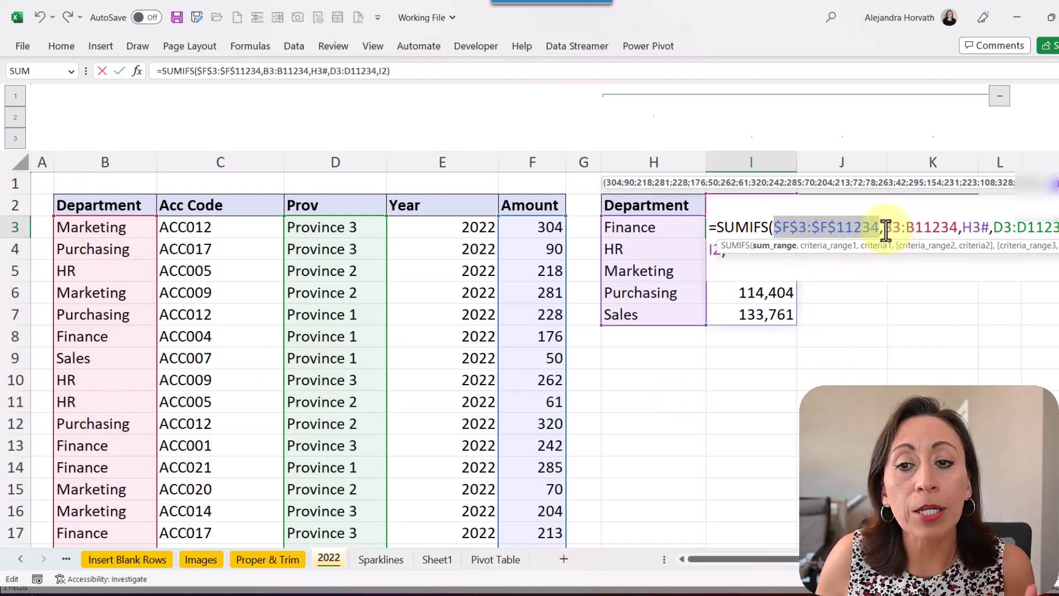
left_click_drag(885, 229, 953, 226)
key("F4")
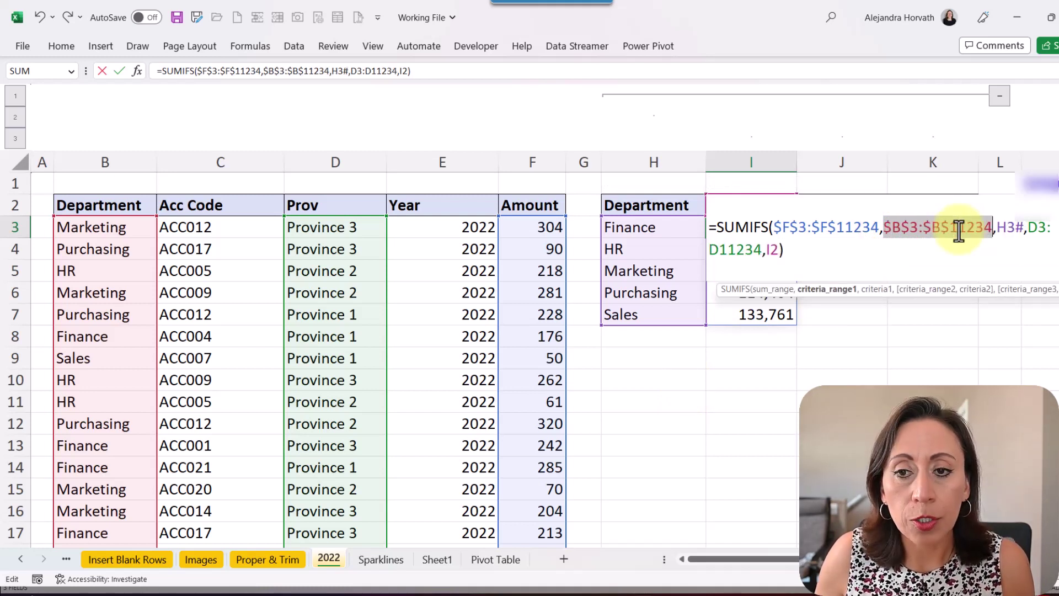
left_click(997, 229)
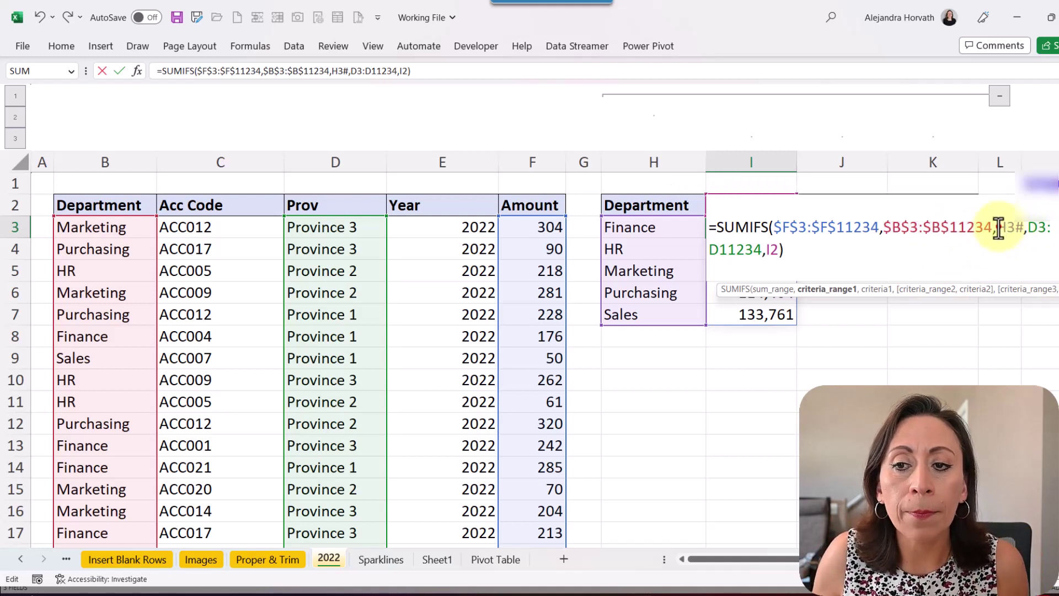
left_click_drag(997, 229, 1024, 229)
key("F4")
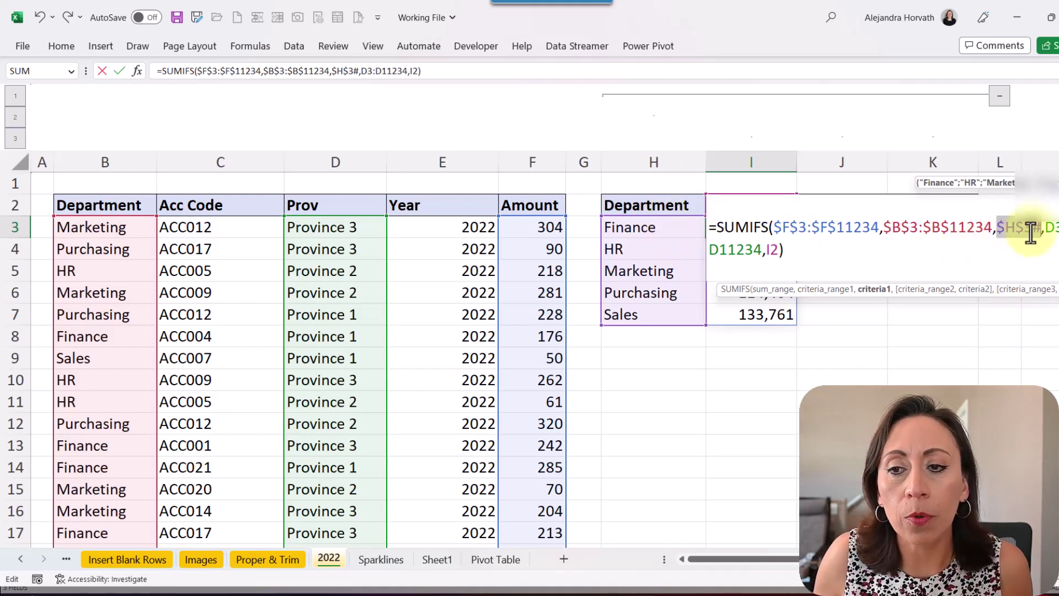
left_click_drag(1048, 230, 762, 260)
key("F4")
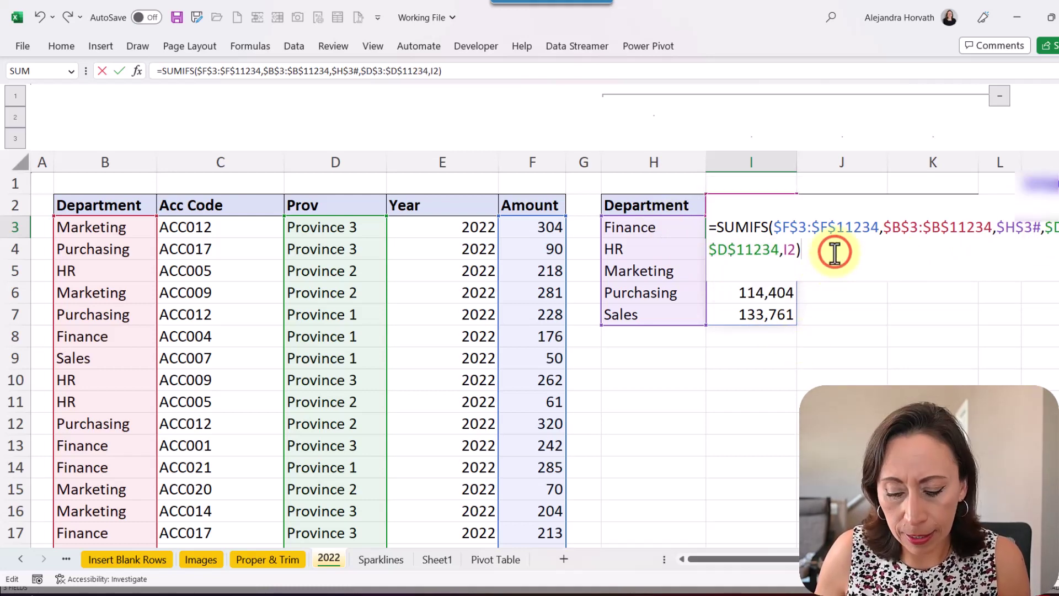
key("Return")
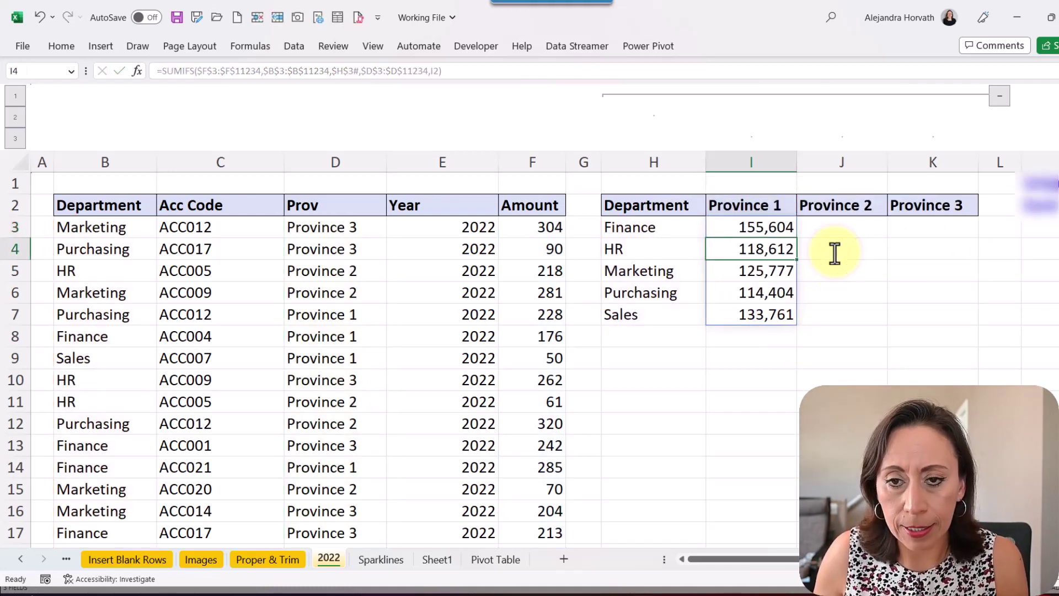
Fill the I3 formula right to K3 to produce Province 2 and Province 3 totals.
left_click(769, 230)
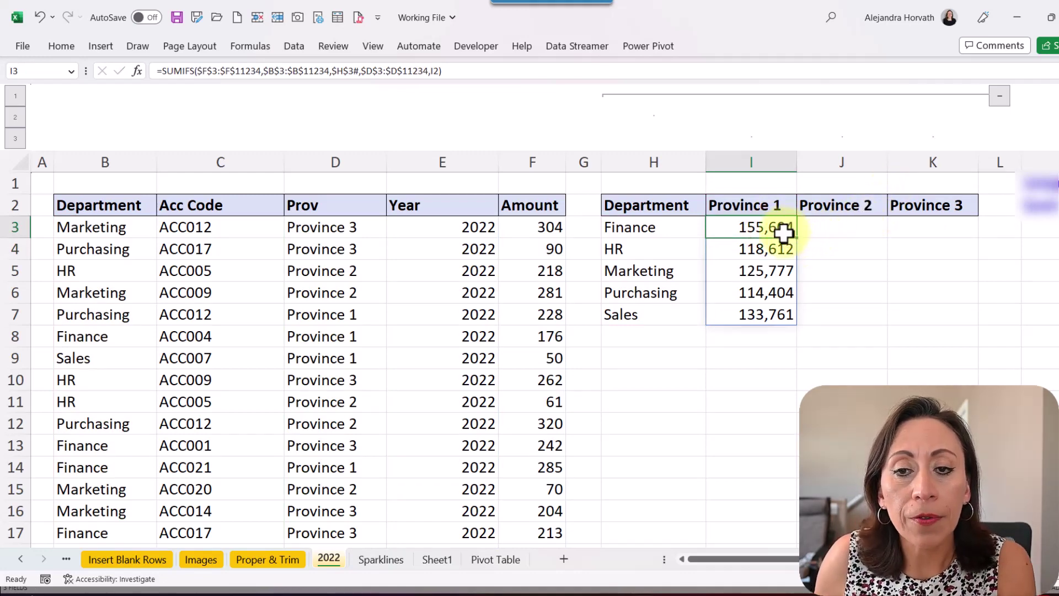
left_click_drag(796, 240, 953, 230)
left_click(931, 311)
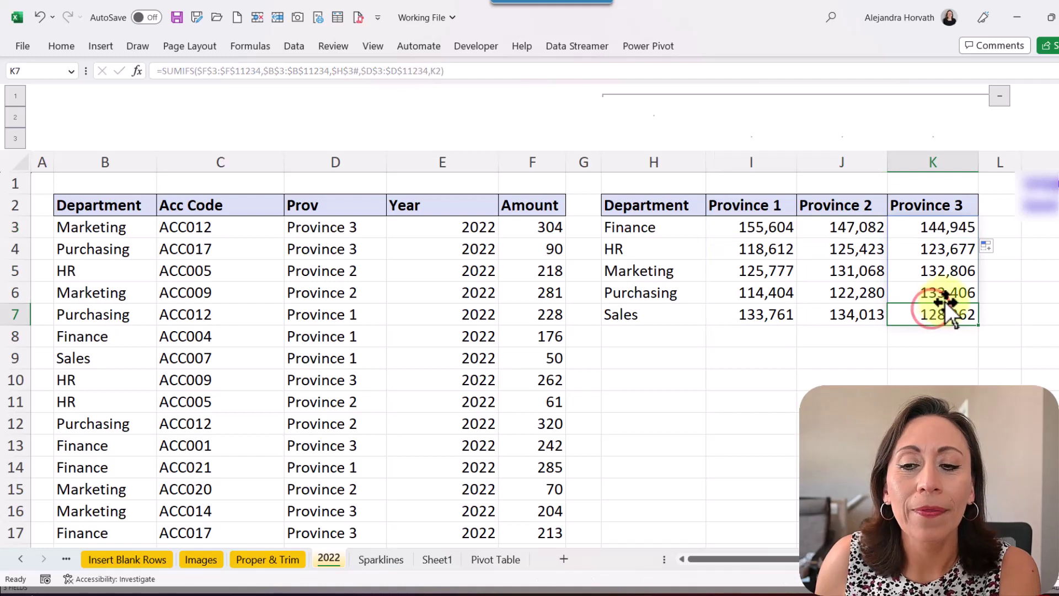